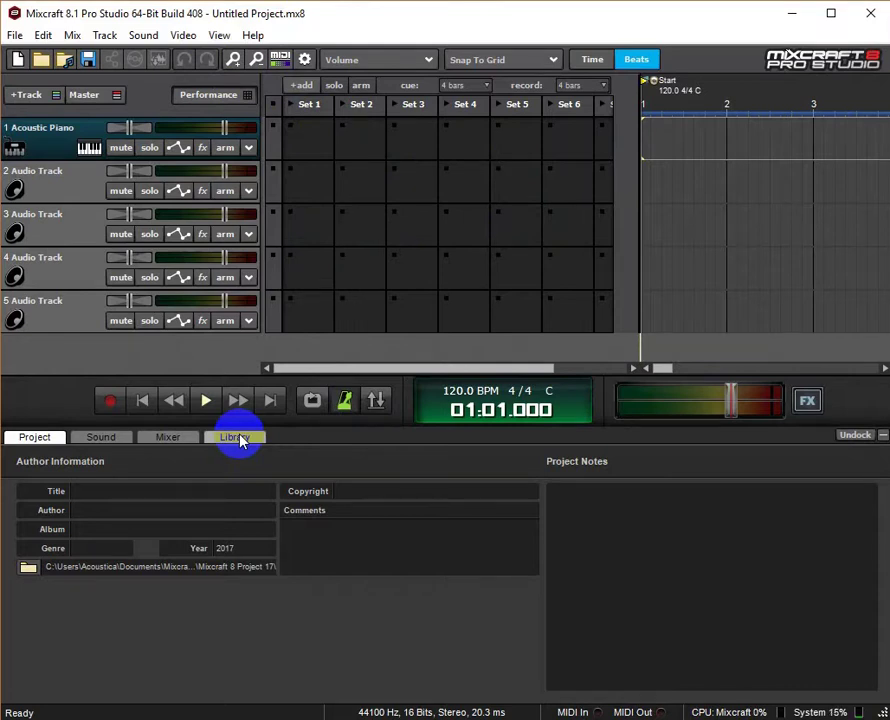
- Place Drum Beat 1 and Drum Beat 2 from the 70's Funk library kit on track 2 in Sets 1 and 2, switching the project tempo to 110 bpm
click(240, 441)
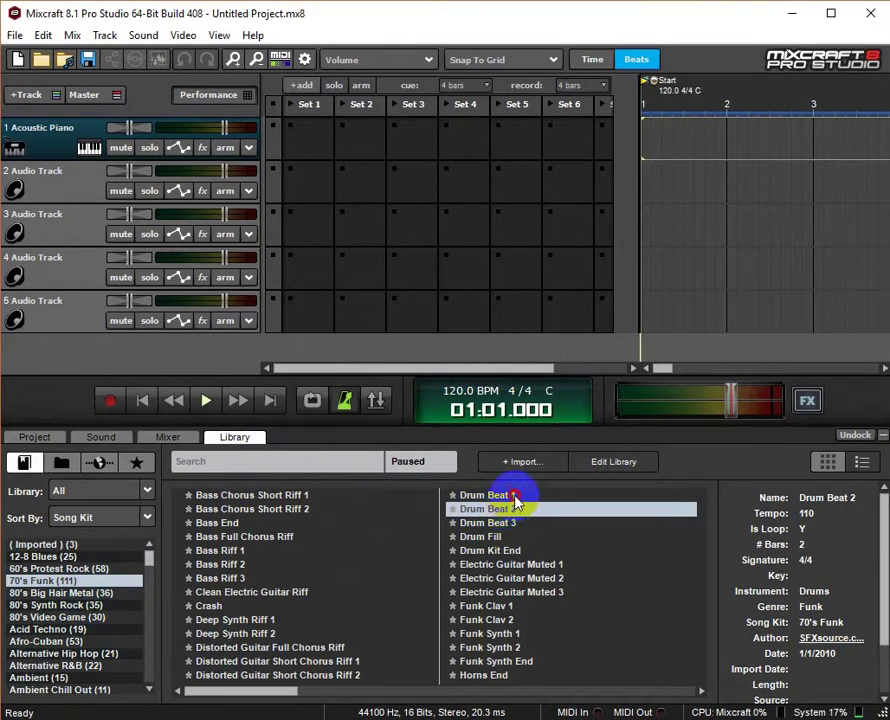
drag(513, 495, 310, 185)
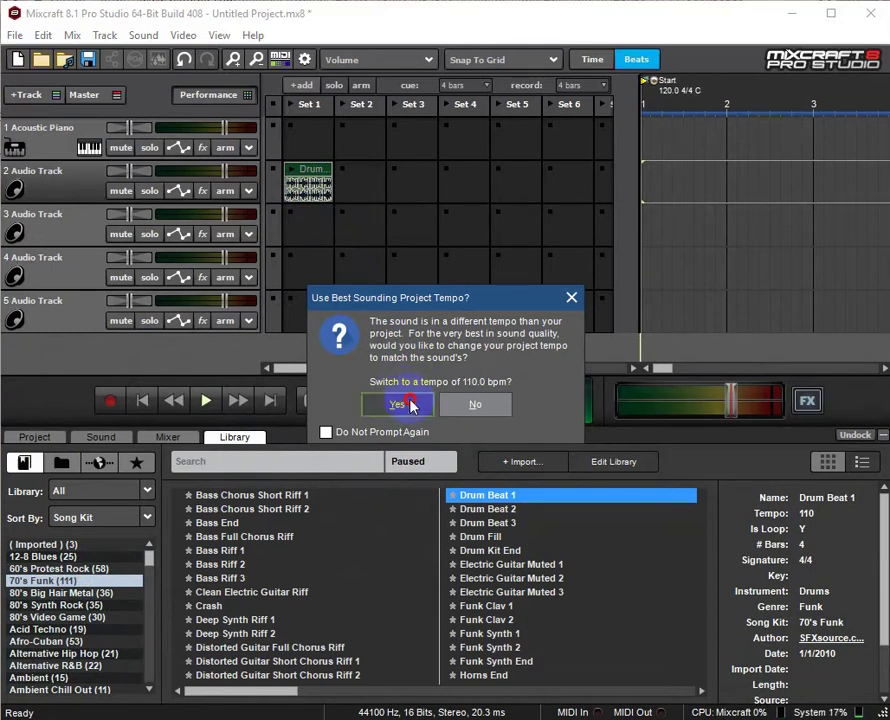
click(398, 404)
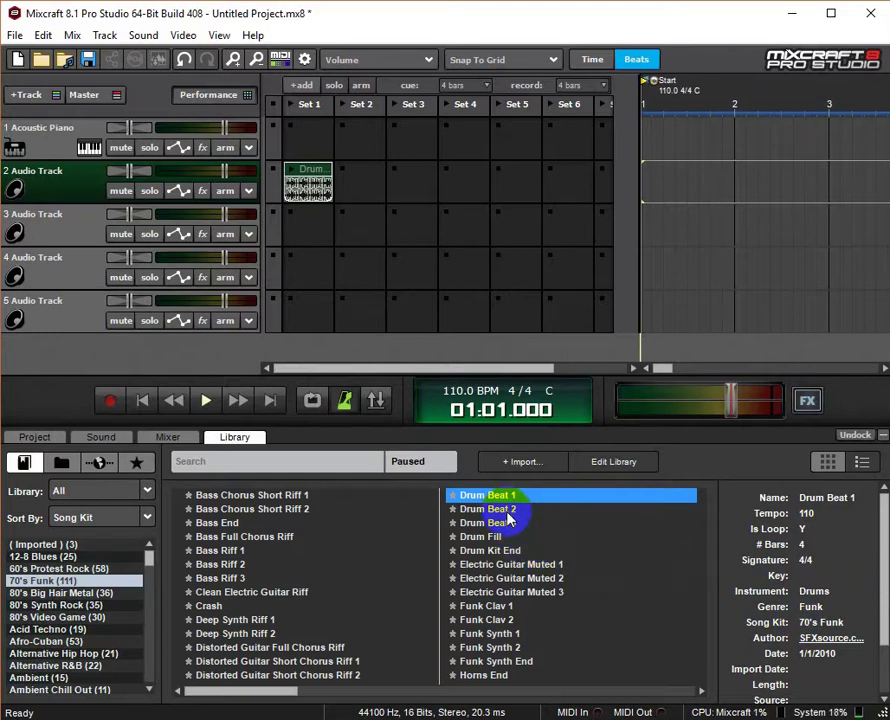
drag(508, 516, 350, 180)
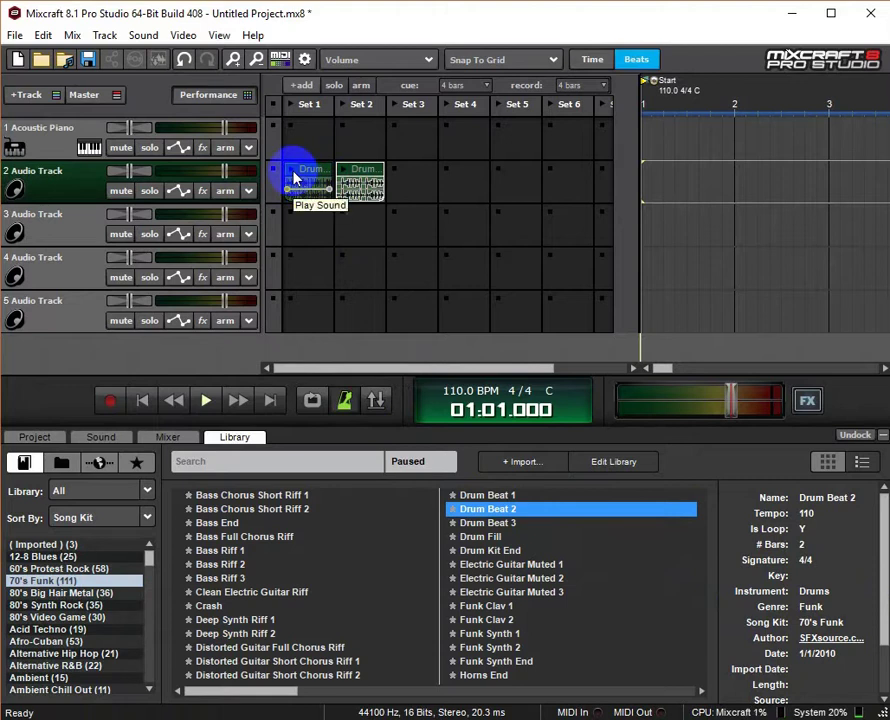
- Audition the Drum Beat 1 and Drum Beat 2 clips in the performance grid, stopping playback after each
click(296, 178)
click(340, 177)
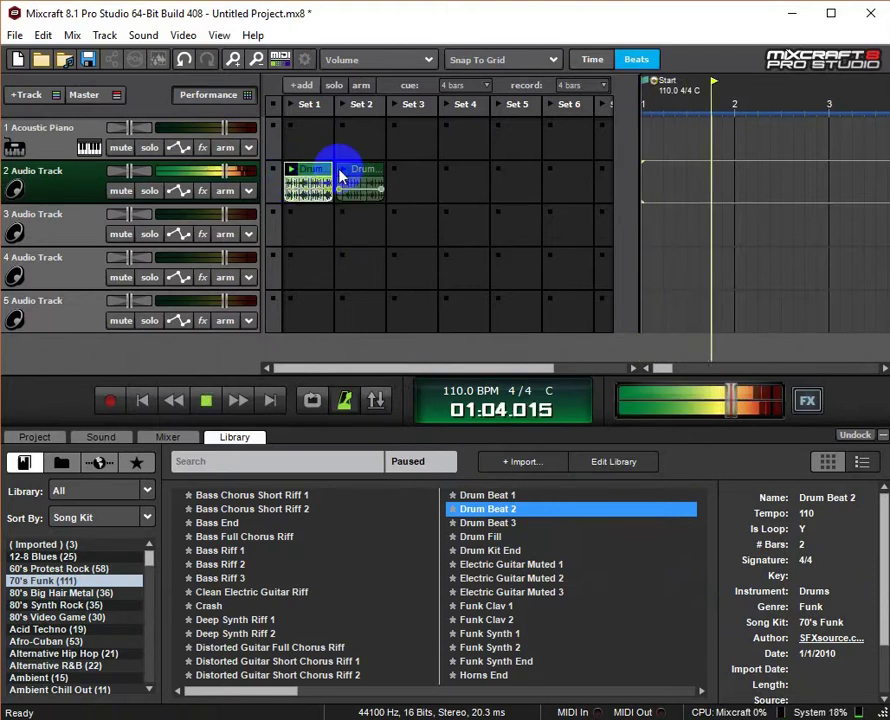
click(205, 402)
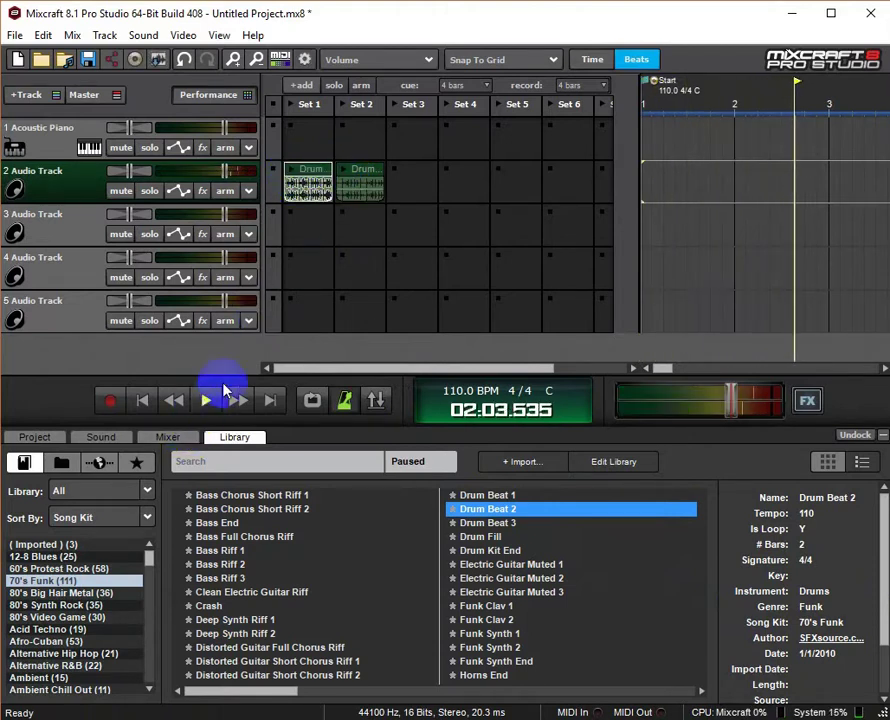
click(343, 177)
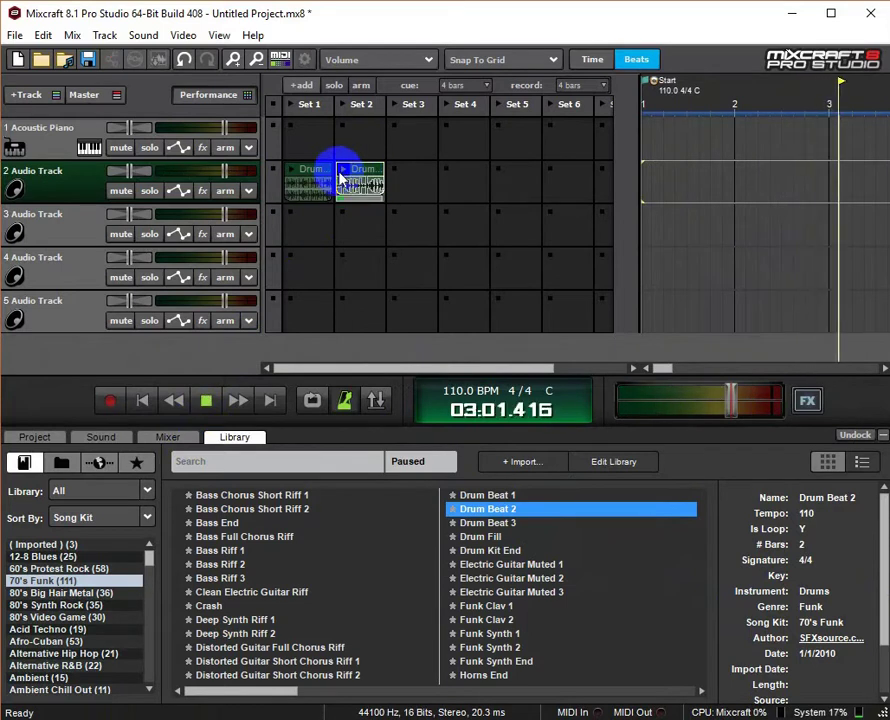
click(206, 402)
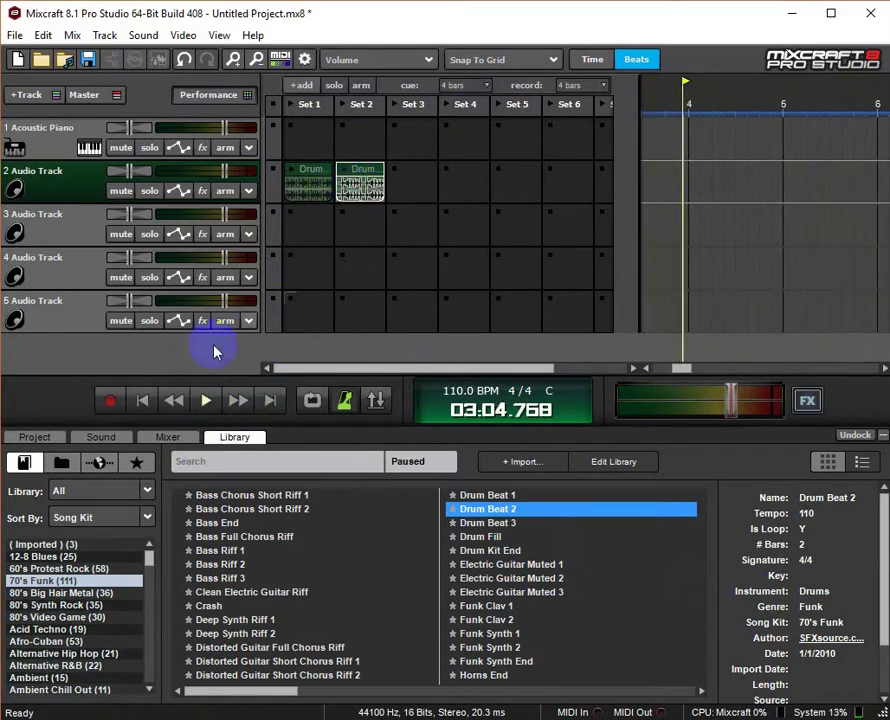
click(142, 400)
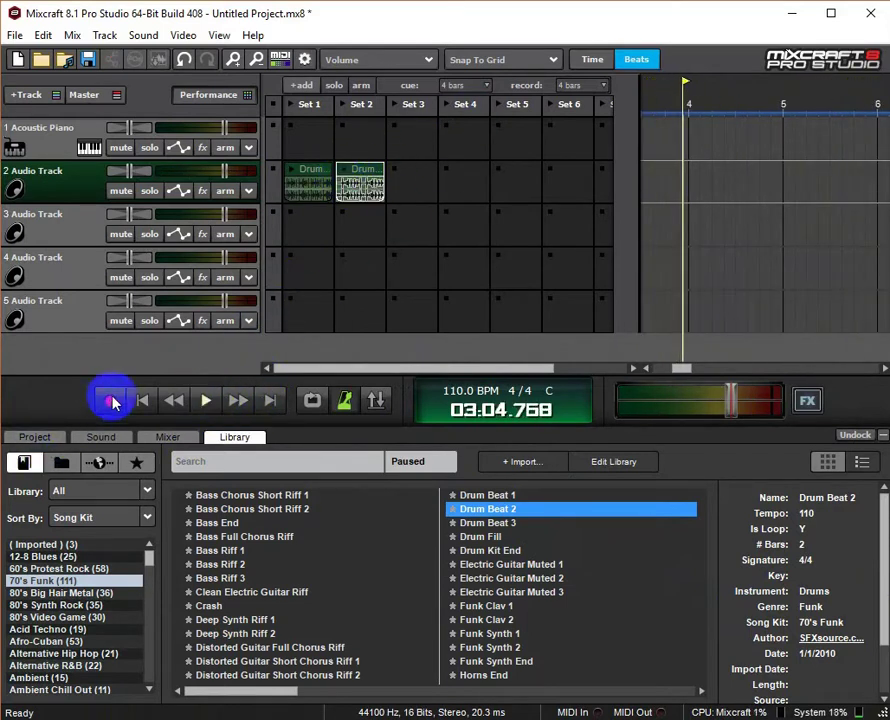
click(343, 175)
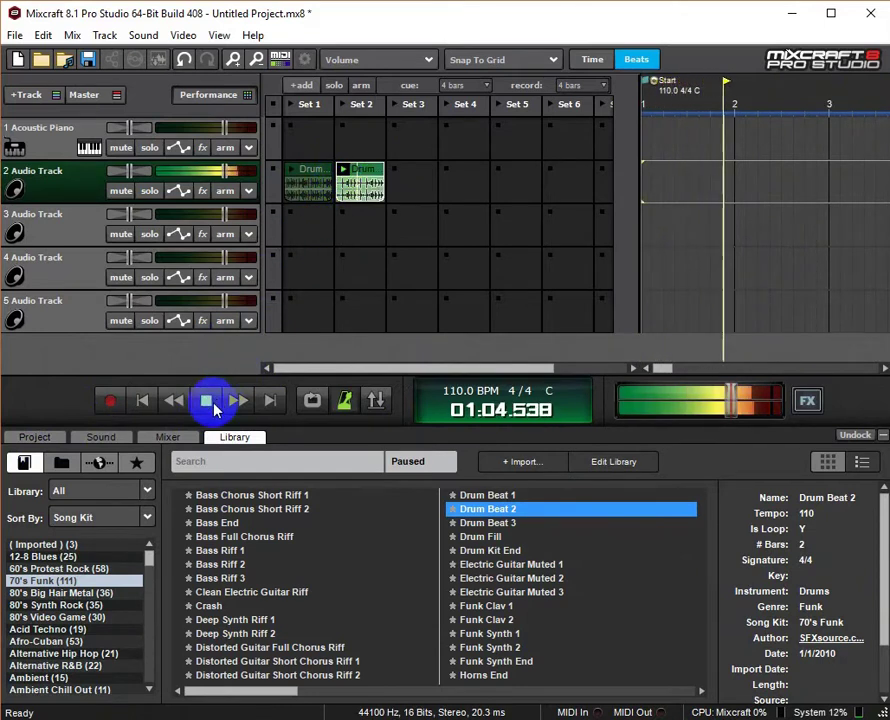
click(208, 404)
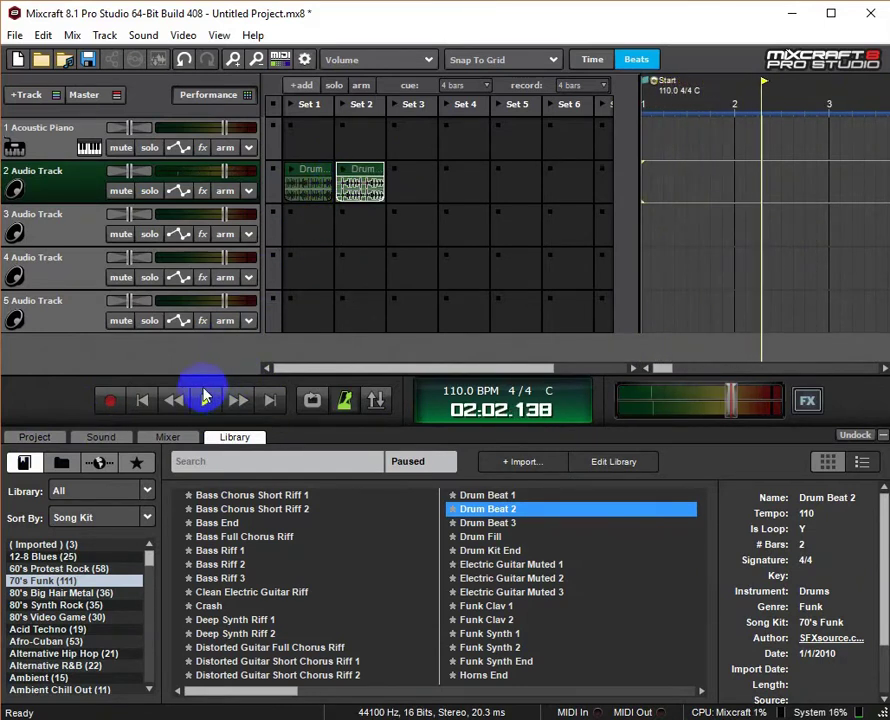
- Search track 1's instrument presets for "bass" and switch the track to Kyberia Bass, auditioning sounds over the Set 1 drum loop
click(89, 149)
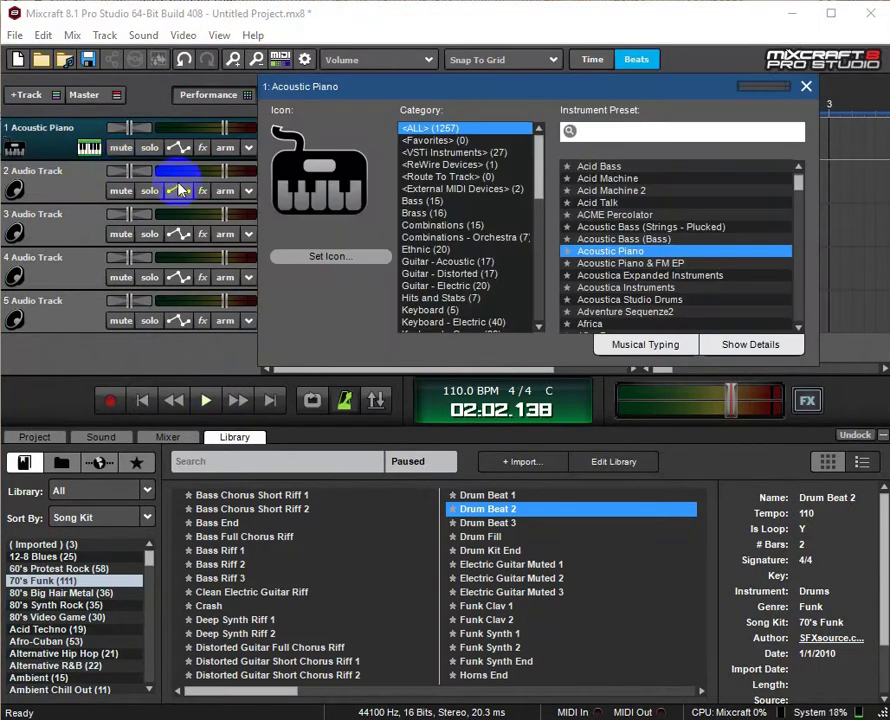
text(bass)
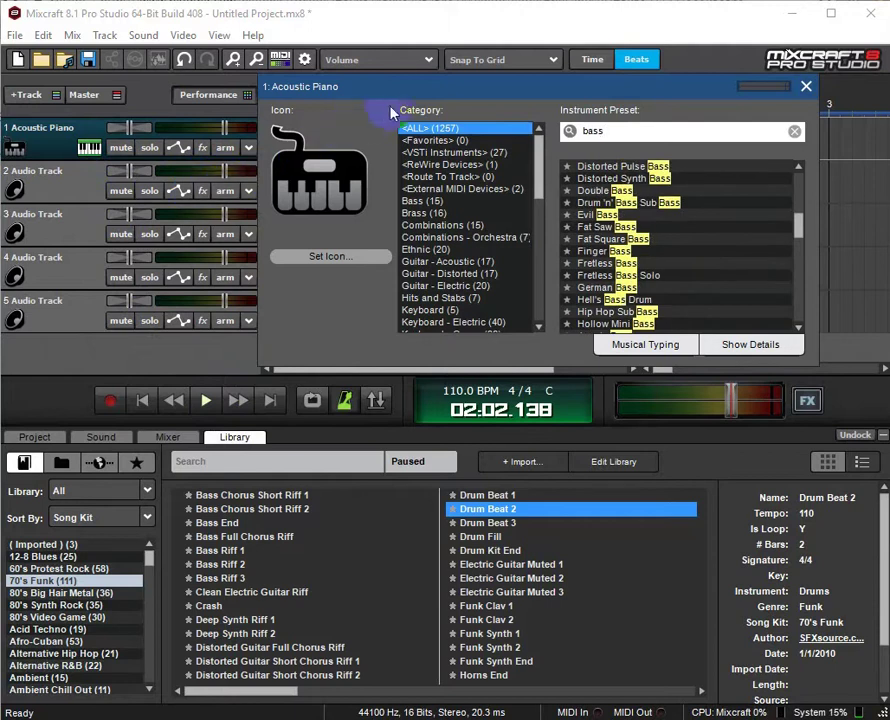
drag(415, 87, 480, 95)
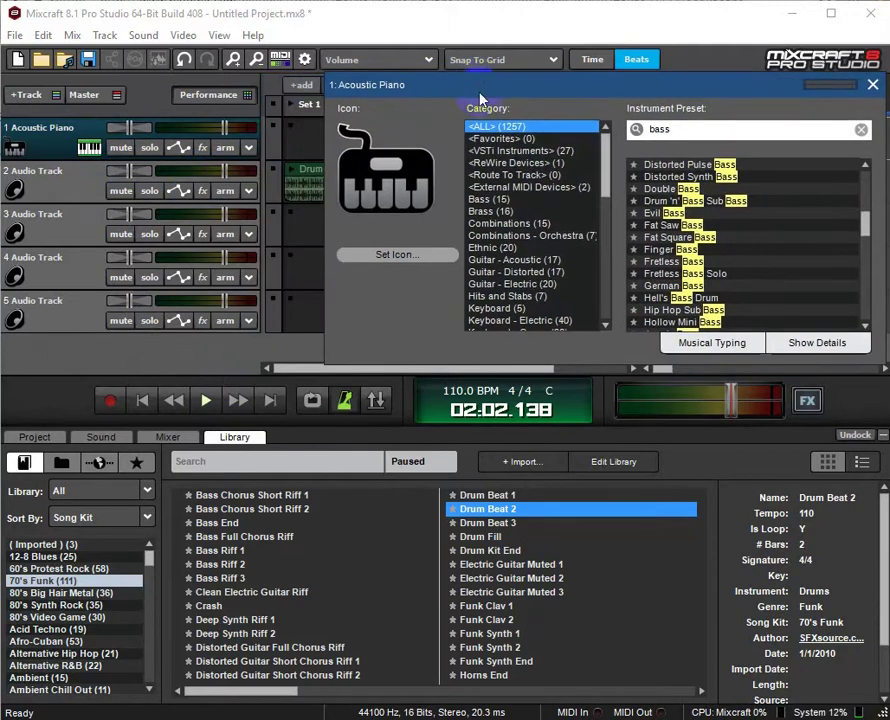
click(292, 175)
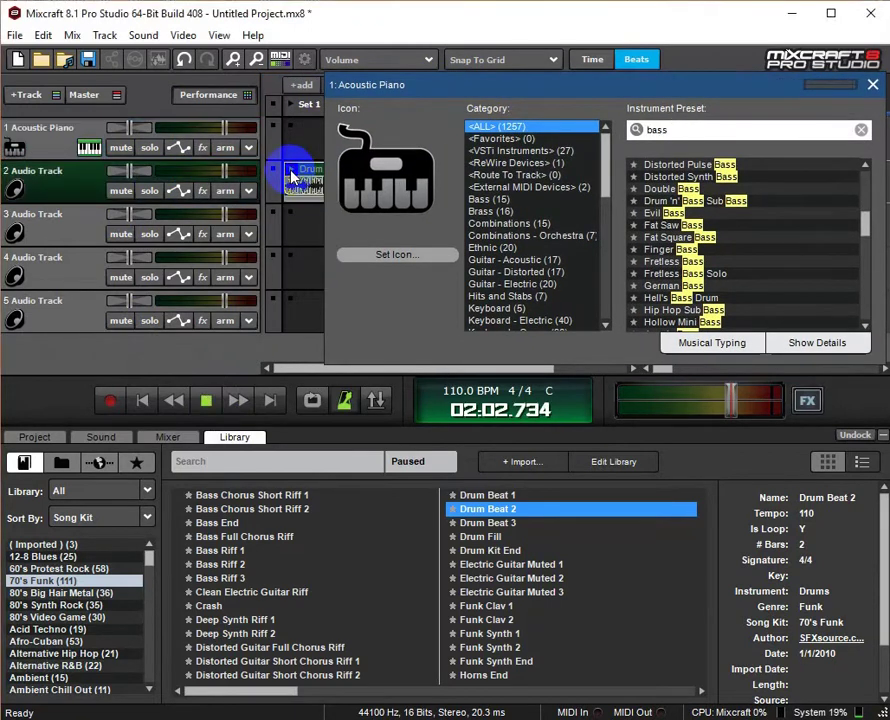
scroll(716, 310, down, 7)
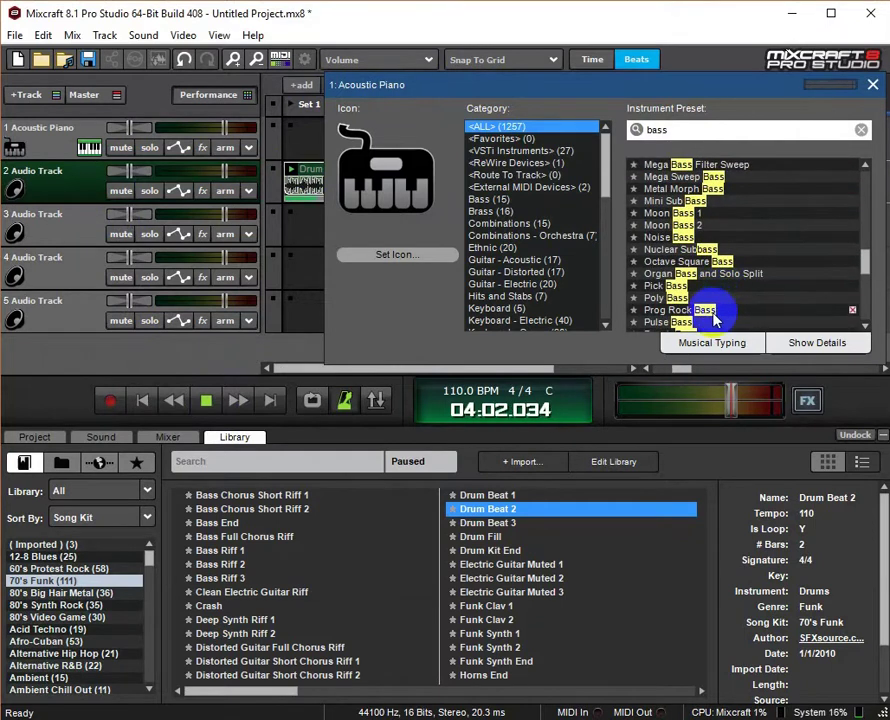
click(713, 312)
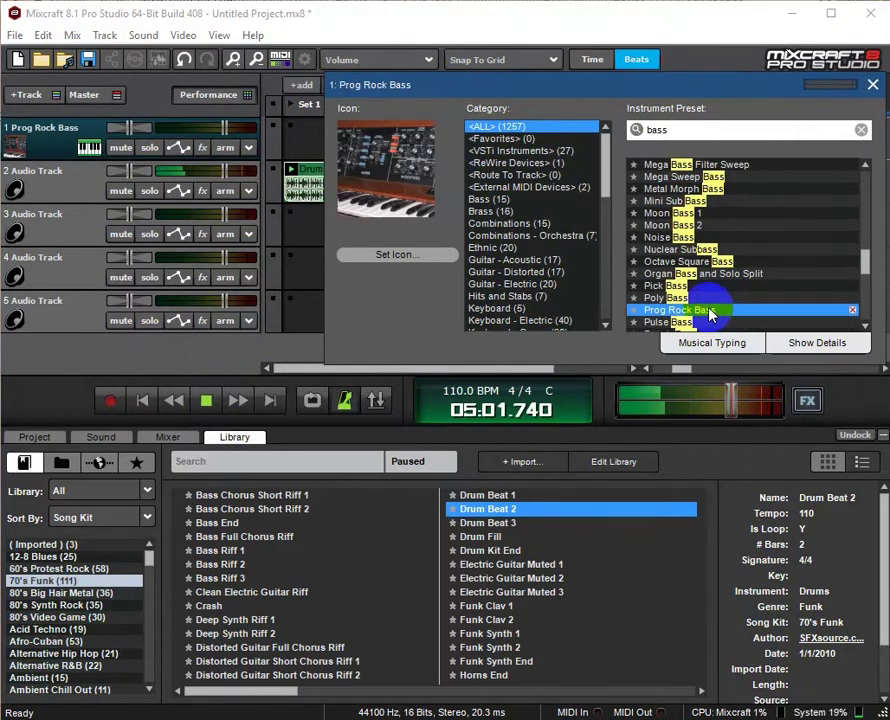
click(701, 323)
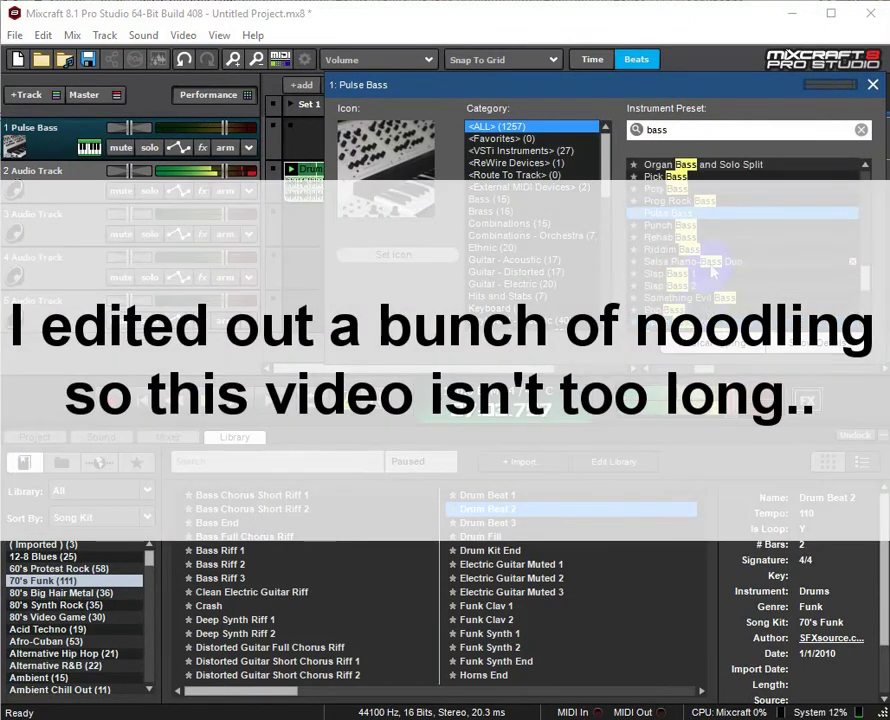
scroll(712, 270, up, 4)
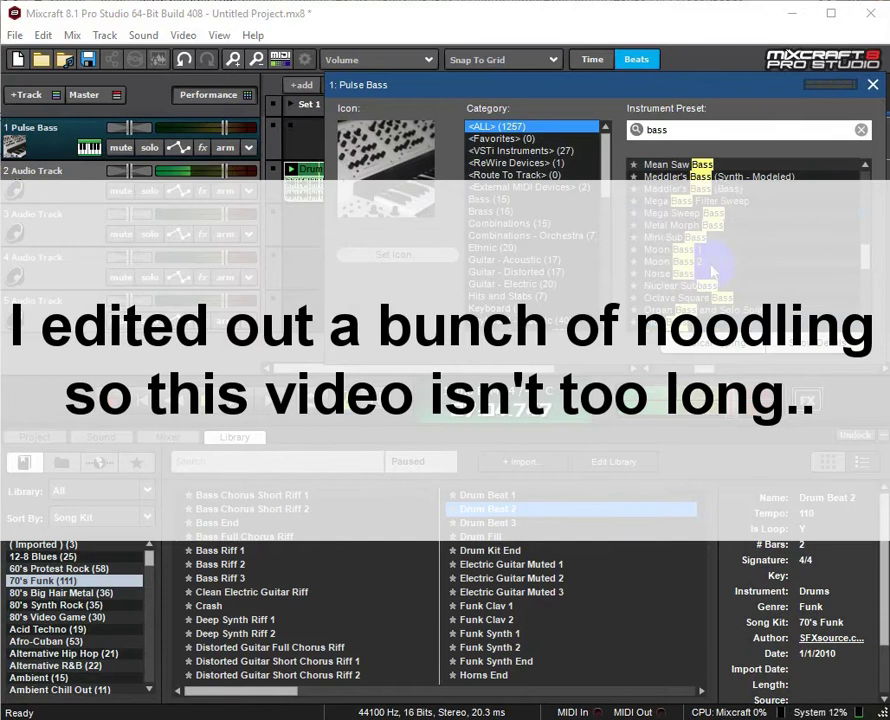
click(705, 225)
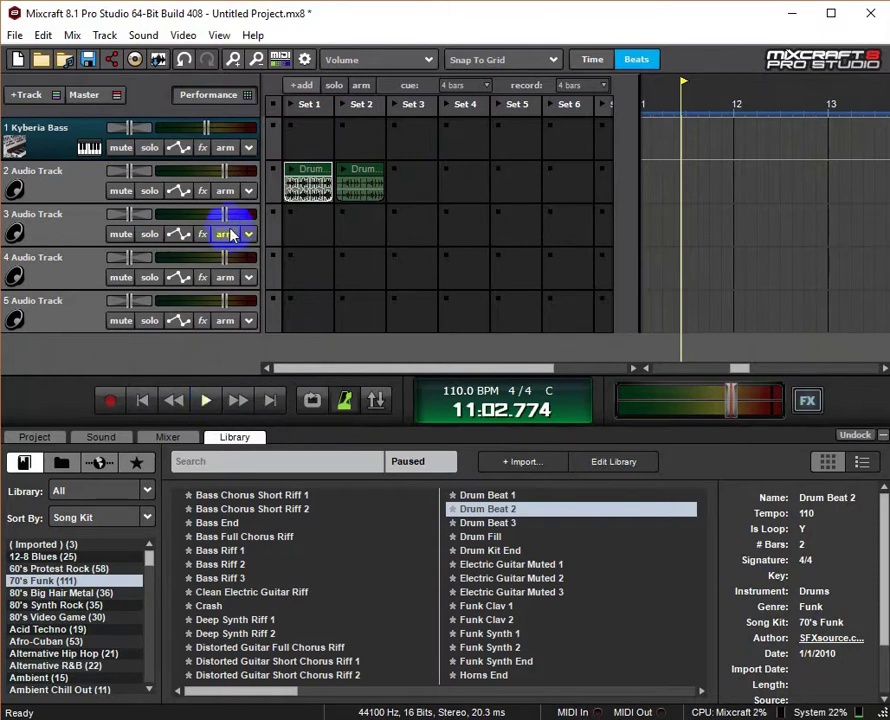
- Arm the Kyberia Bass track and its performance grid row for recording, and return the playhead to the project start
click(229, 150)
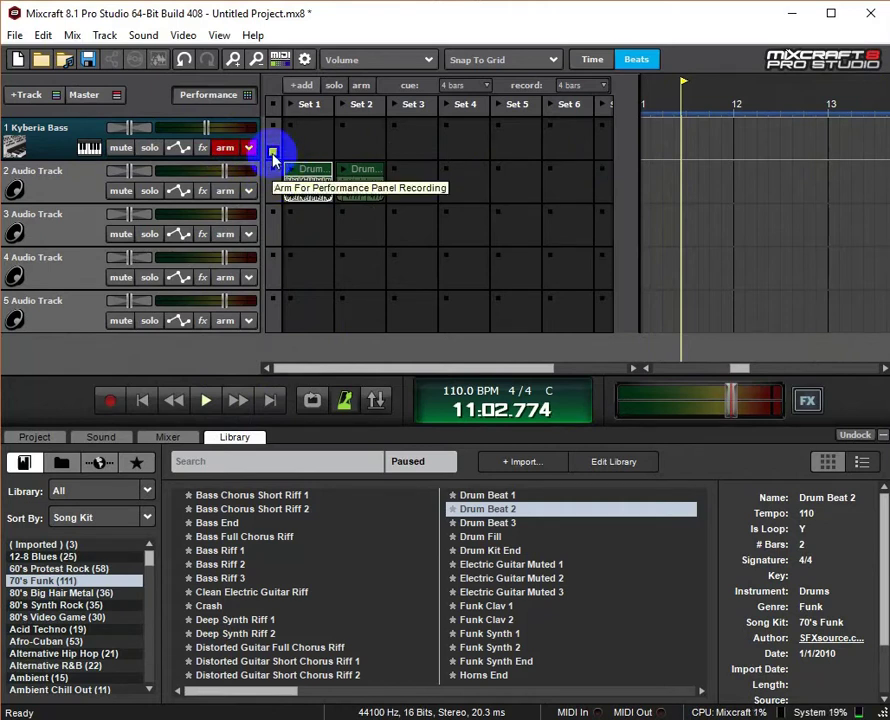
click(273, 153)
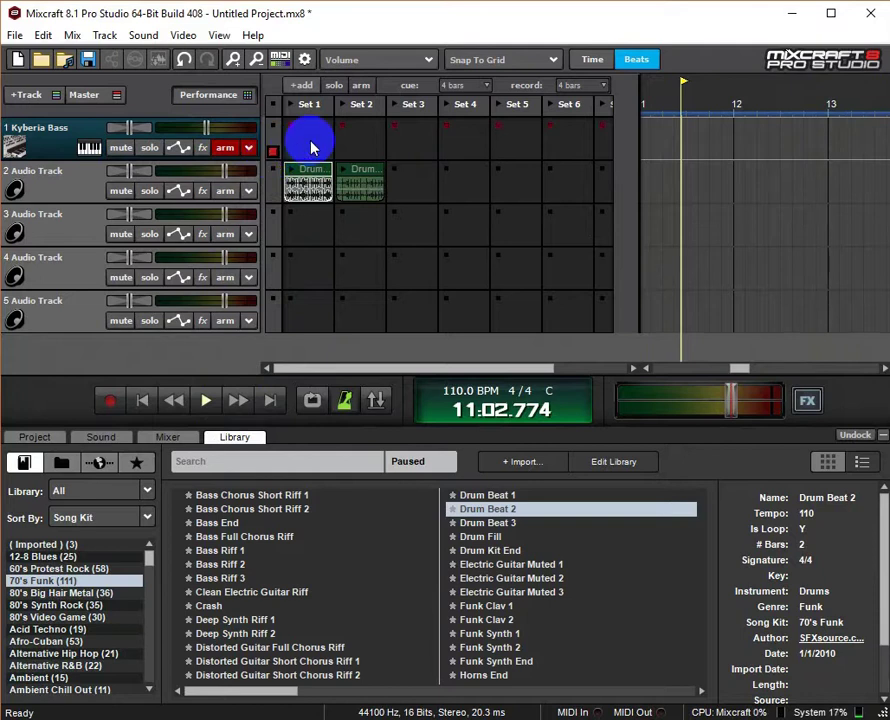
click(142, 401)
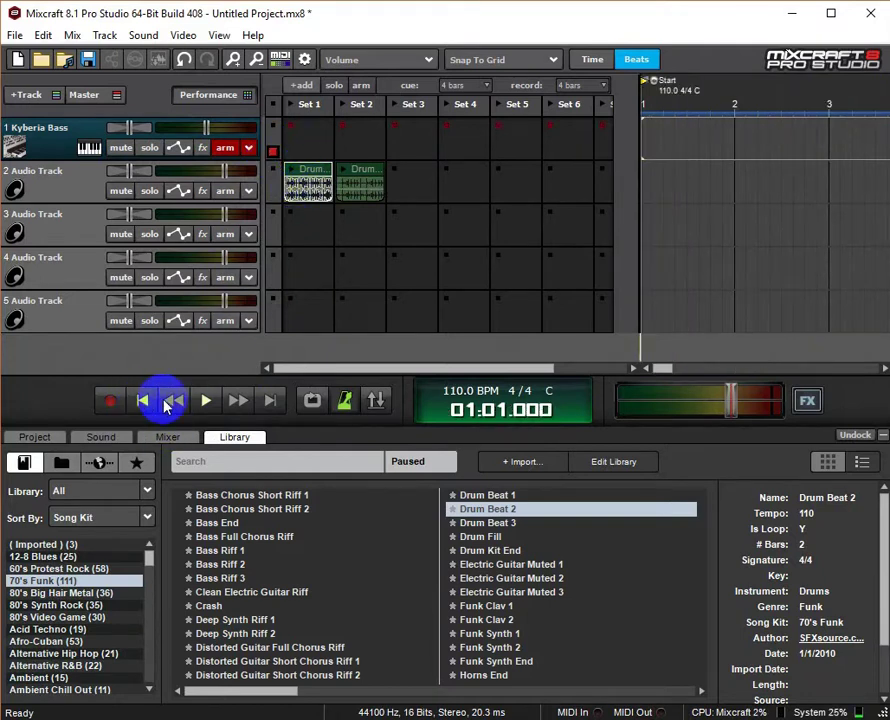
- Accept the metronome settings with a one-measure recording count-in, and record a bass clip in Set 1 over the drum loop
click(344, 400)
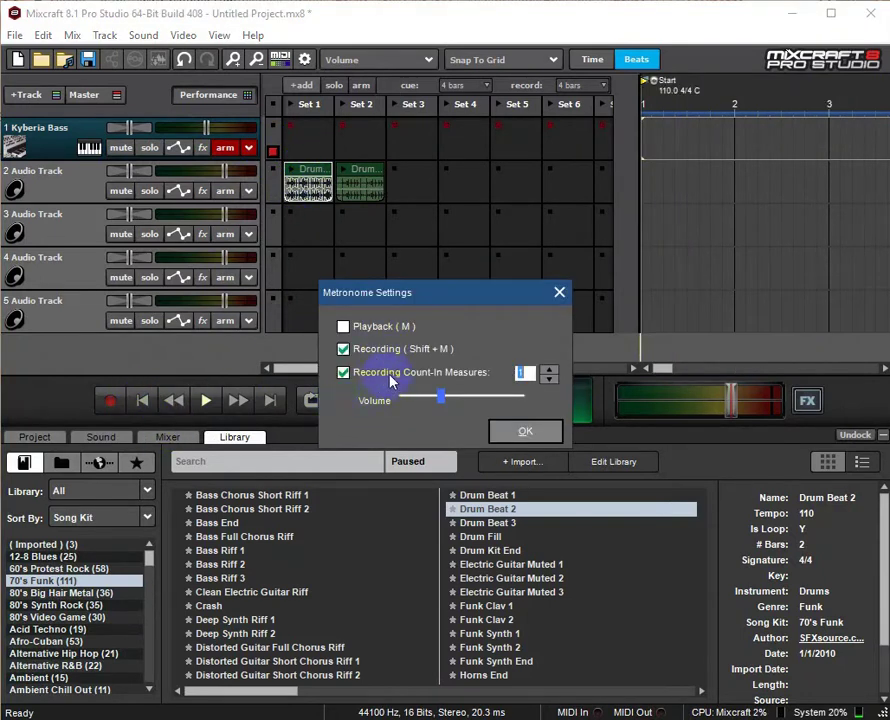
click(525, 431)
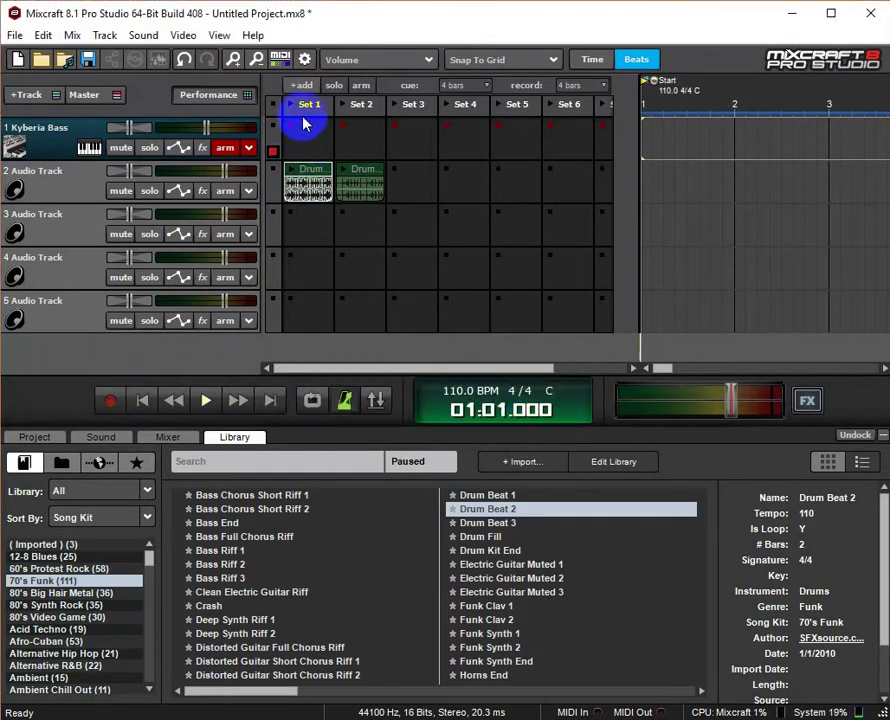
click(289, 106)
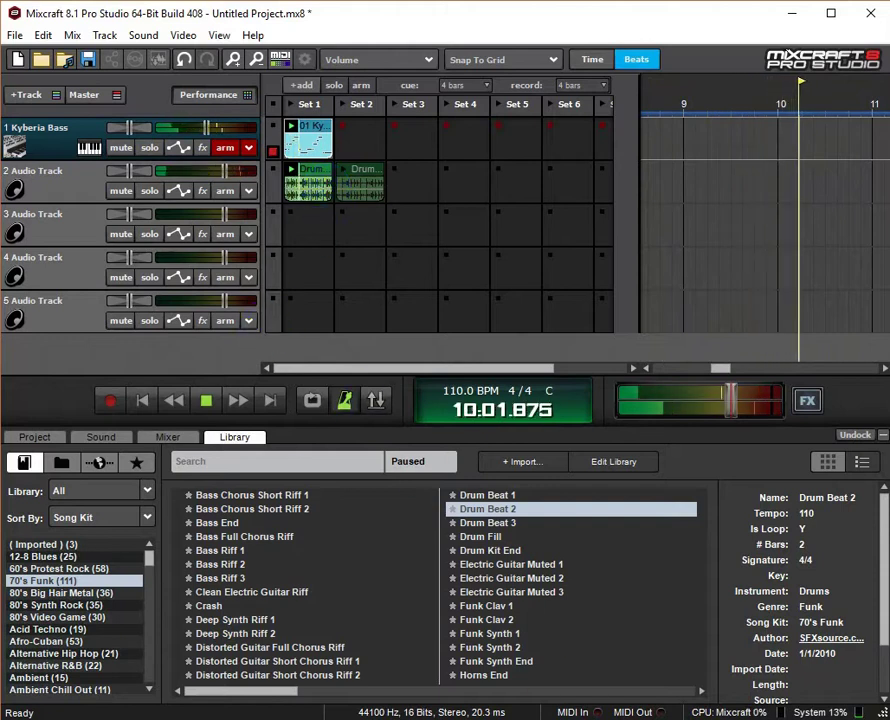
click(208, 403)
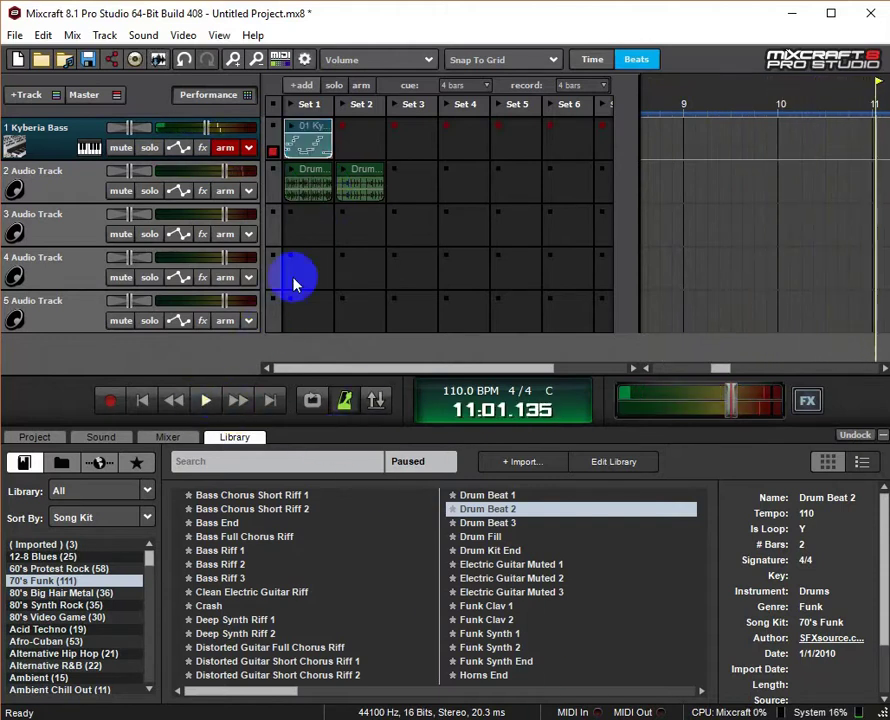
- Open the recorded bass clip in the piano roll with its clip properties collapsed, and play Set 1 from the project start
click(308, 136)
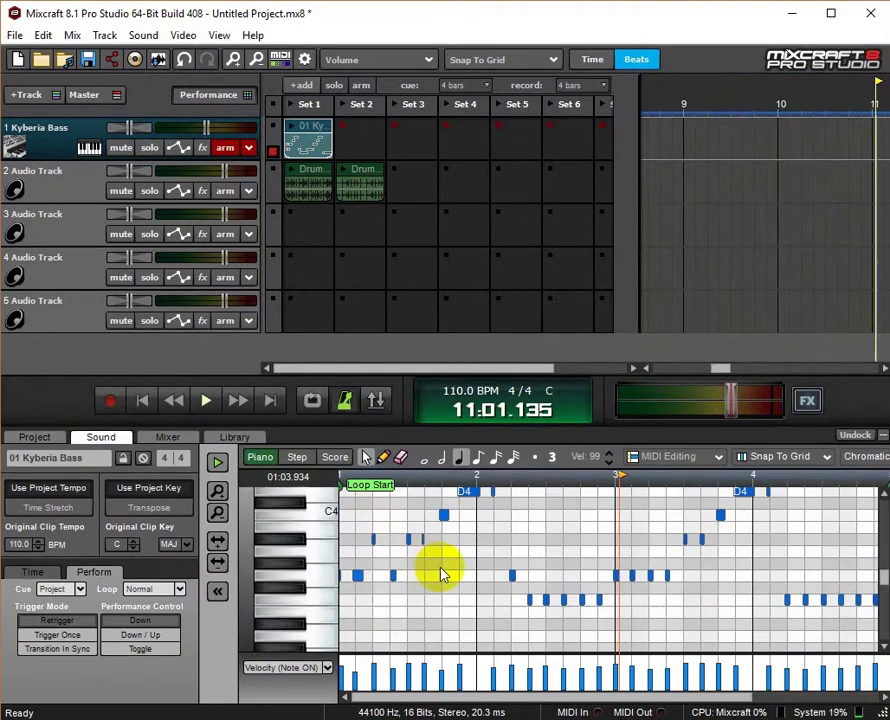
click(142, 400)
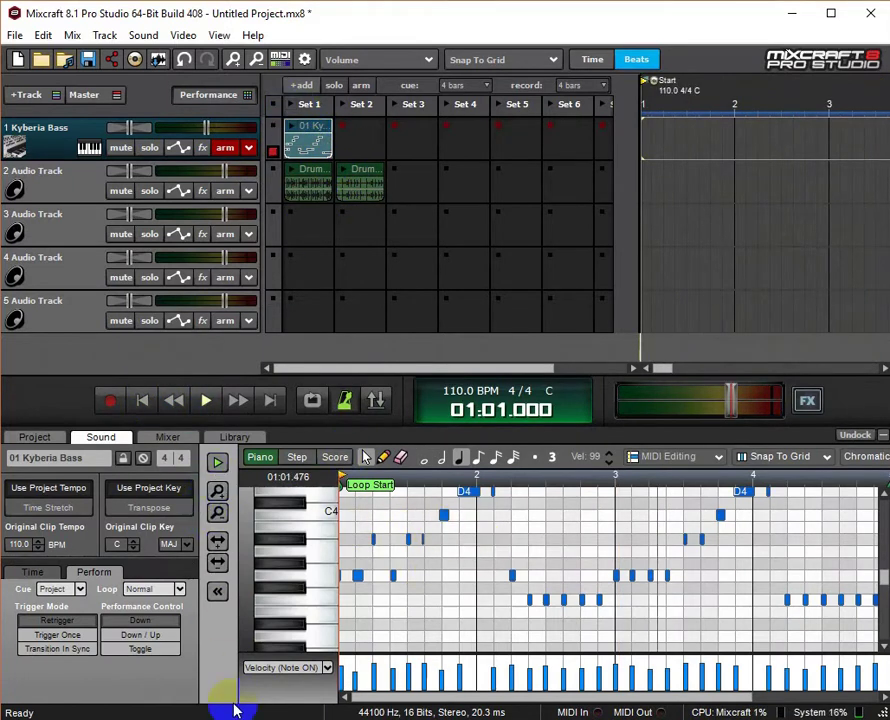
click(217, 591)
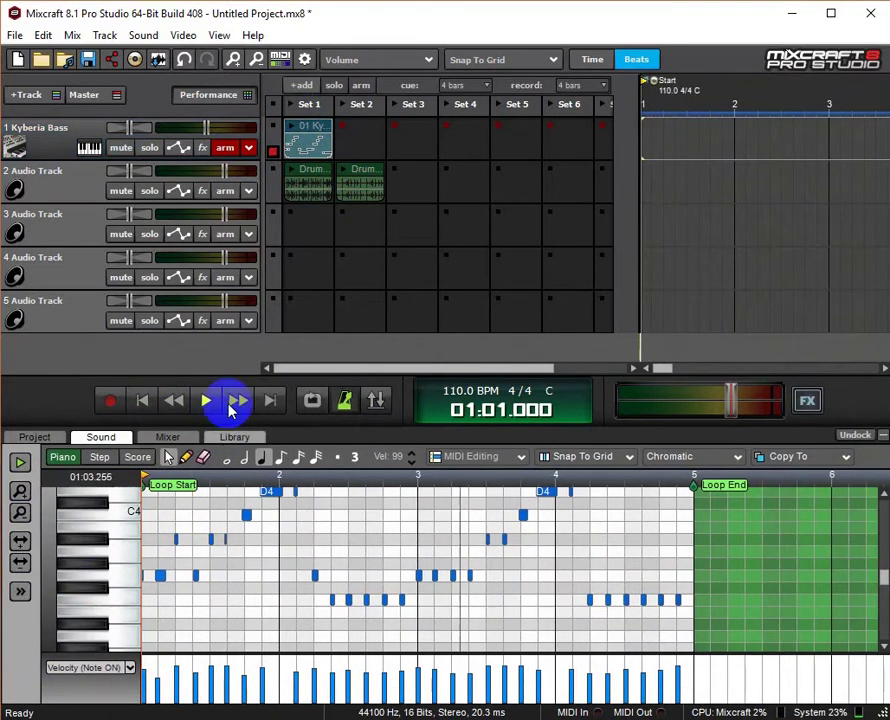
click(293, 108)
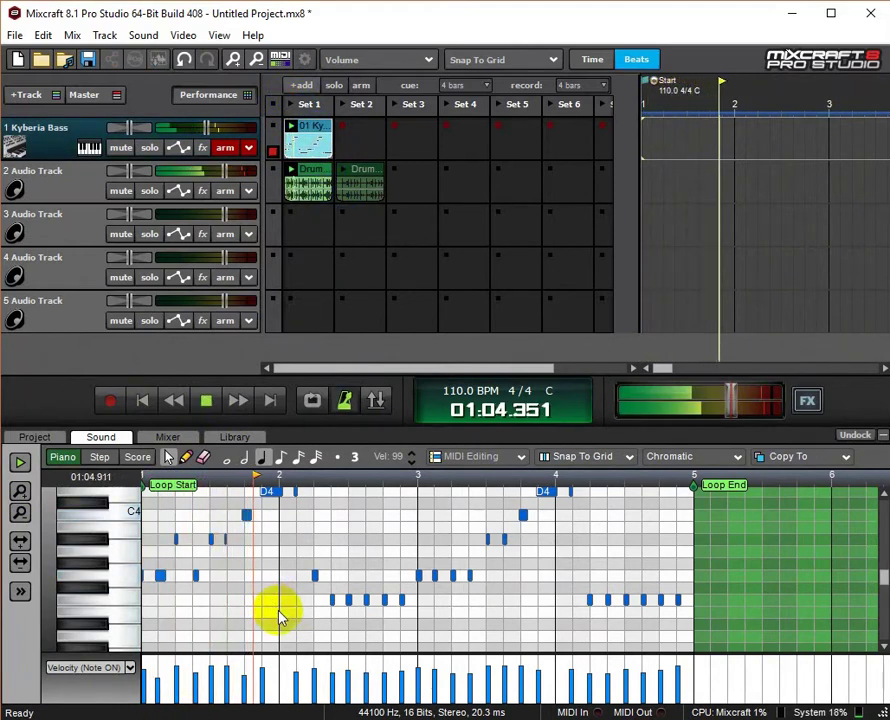
scroll(187, 627, up, 2)
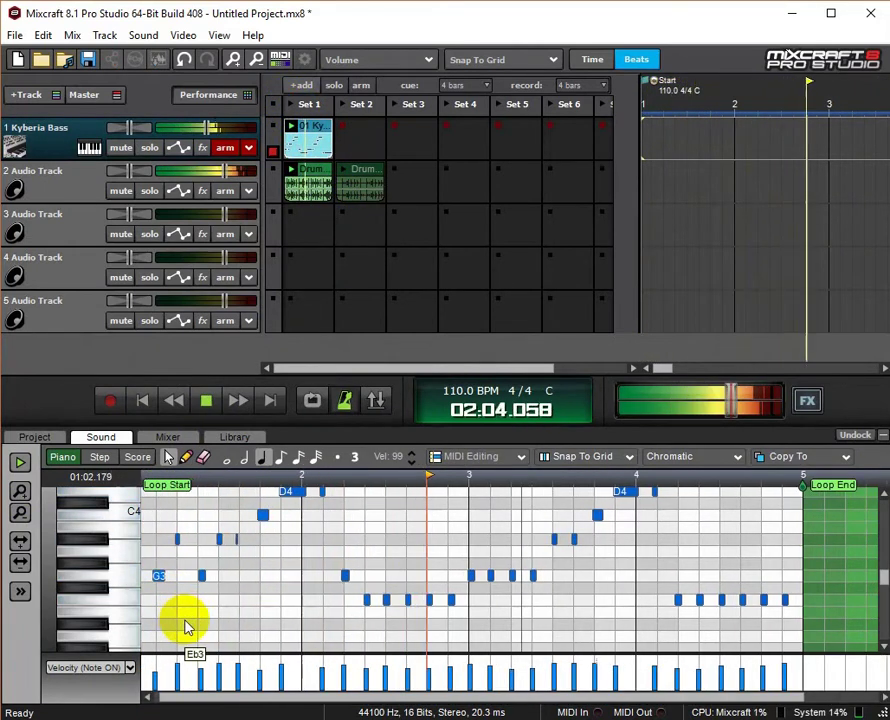
- Quantize the start times of all notes in the bass clip to 1/16 Notes at 100% strength
click(517, 457)
click(523, 479)
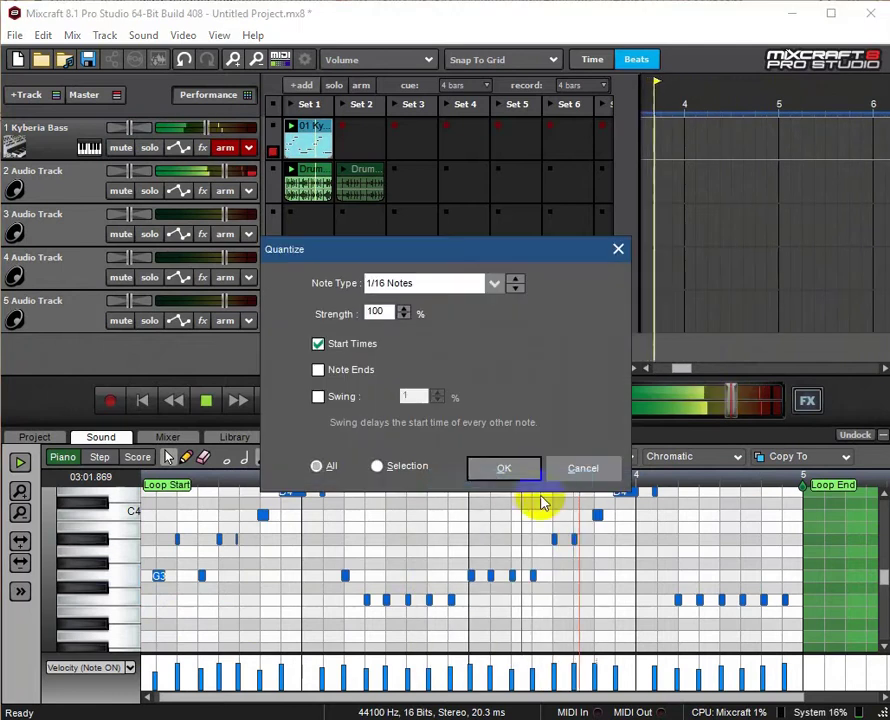
click(488, 467)
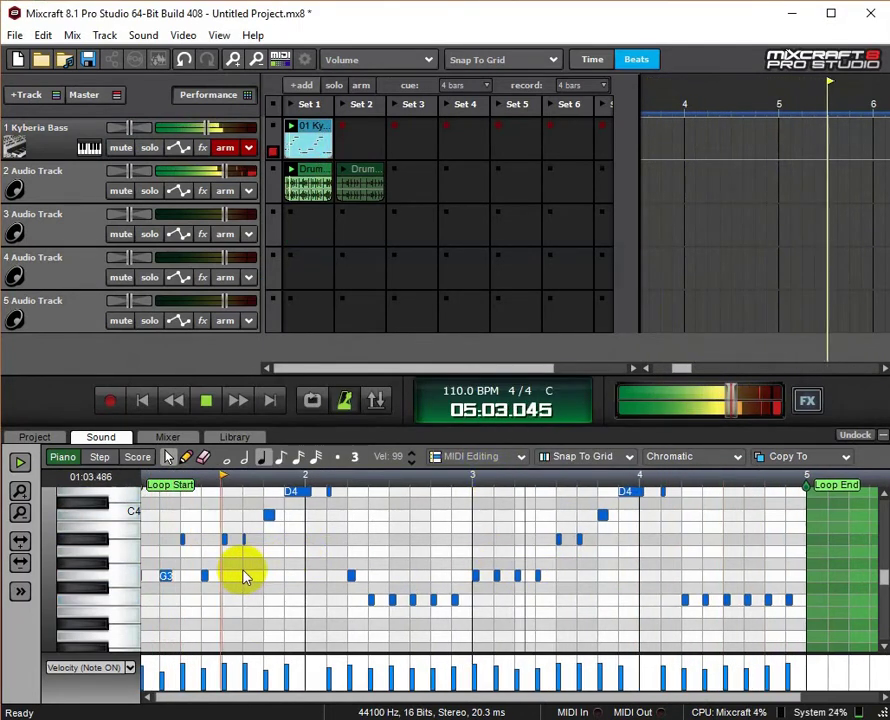
scroll(133, 568, up, 2)
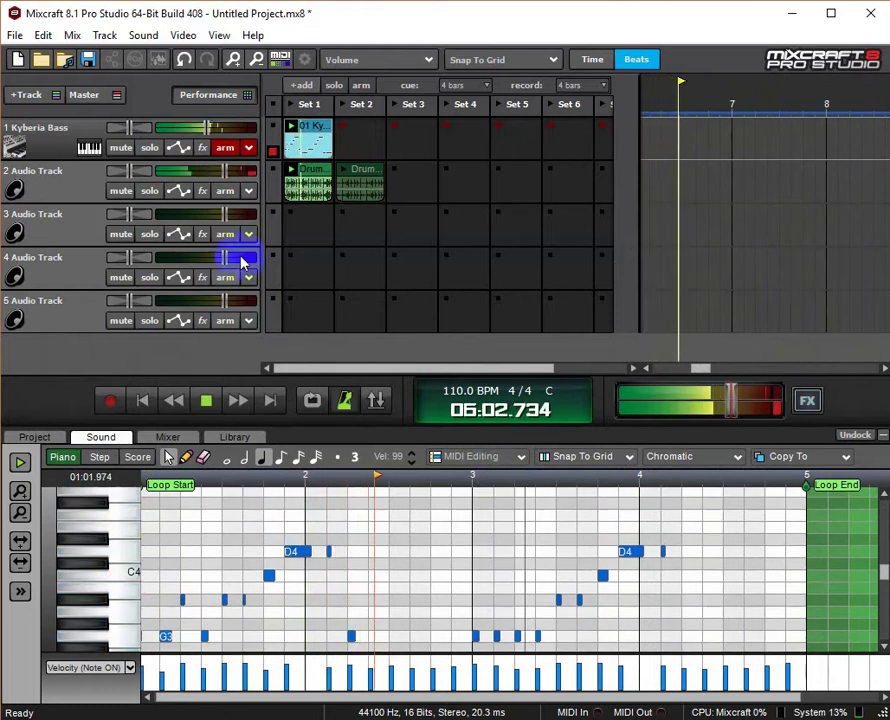
- Lower the Kyberia Bass track's volume slightly while Set 1 plays, and stop playback
drag(207, 129, 201, 130)
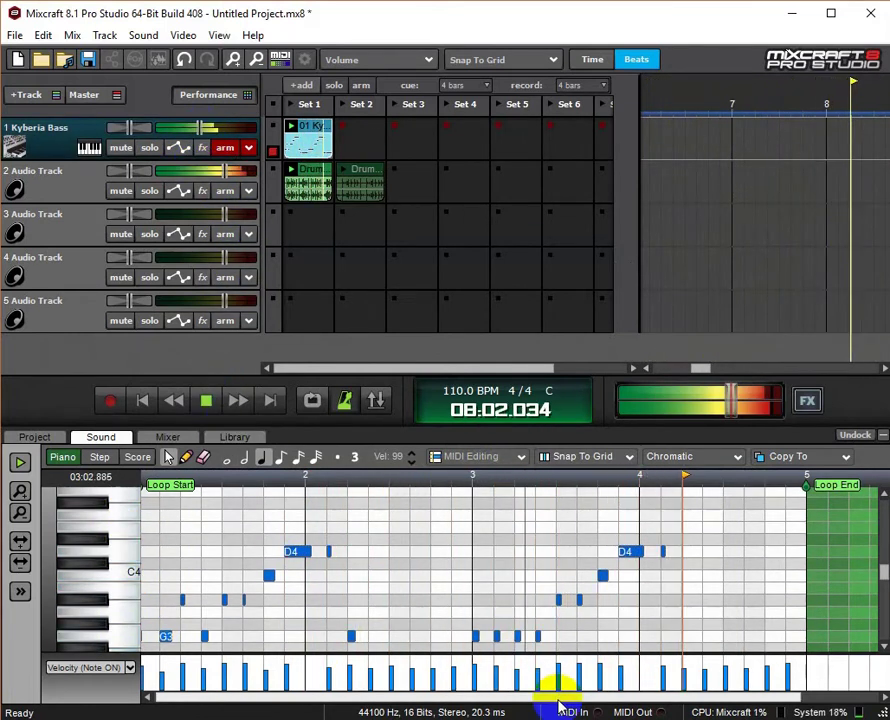
key(space)
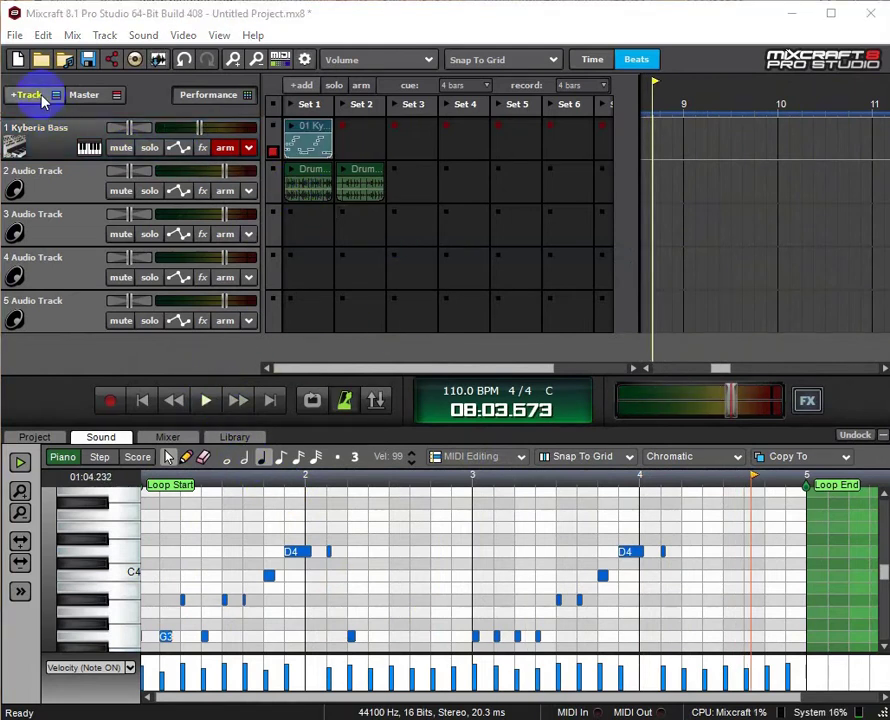
- Insert a new virtual instrument track and arm it for recording in place of the Kyberia Bass track
click(30, 95)
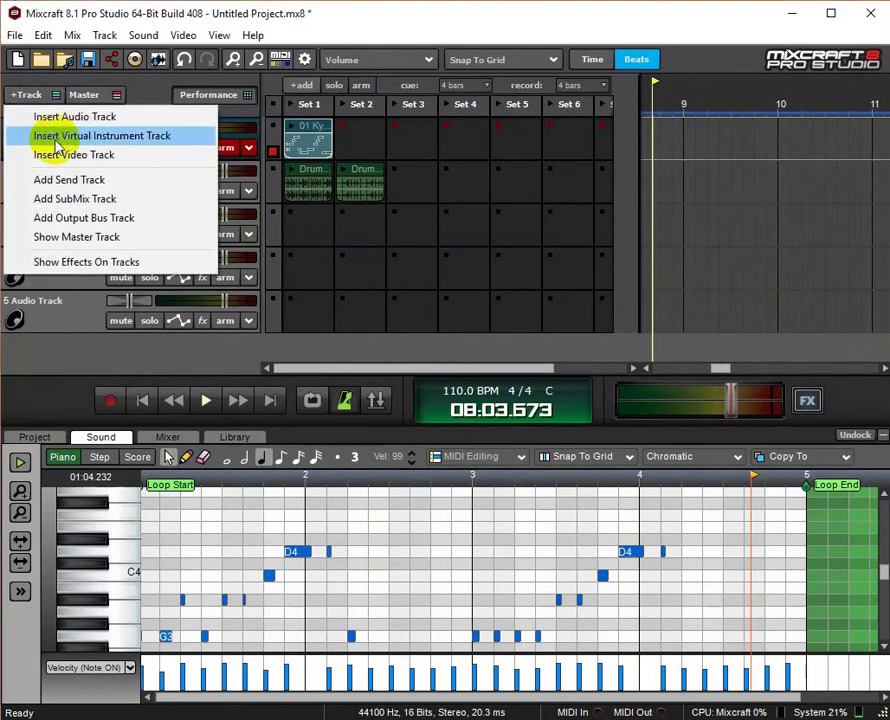
click(50, 136)
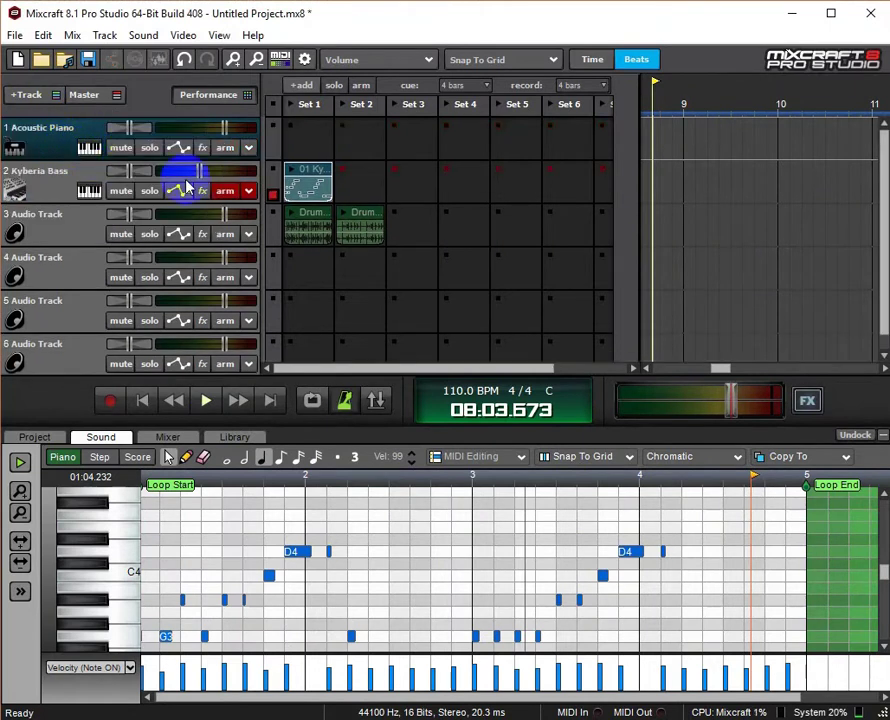
click(226, 191)
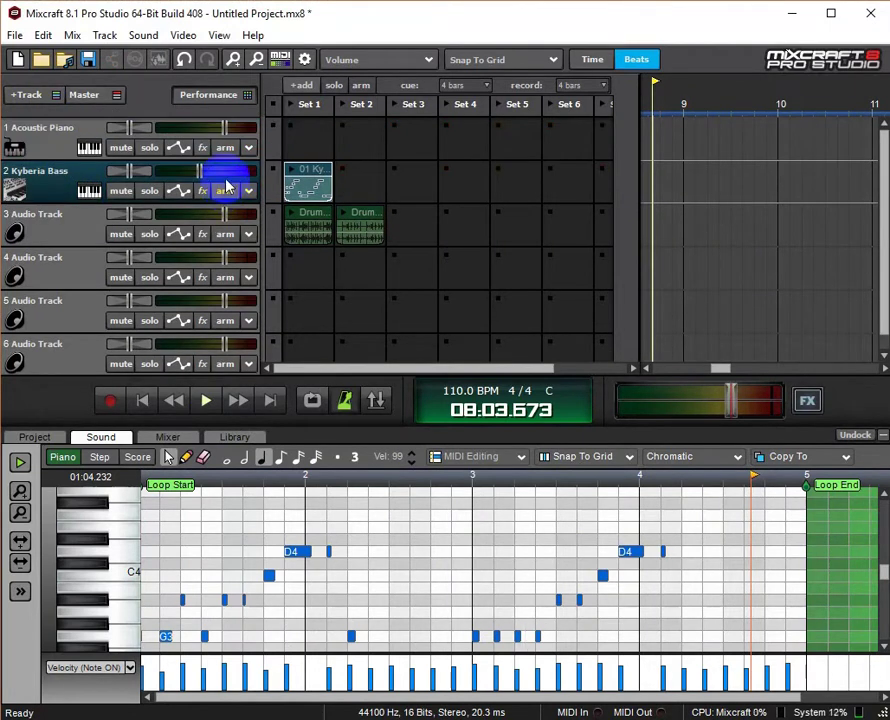
click(225, 149)
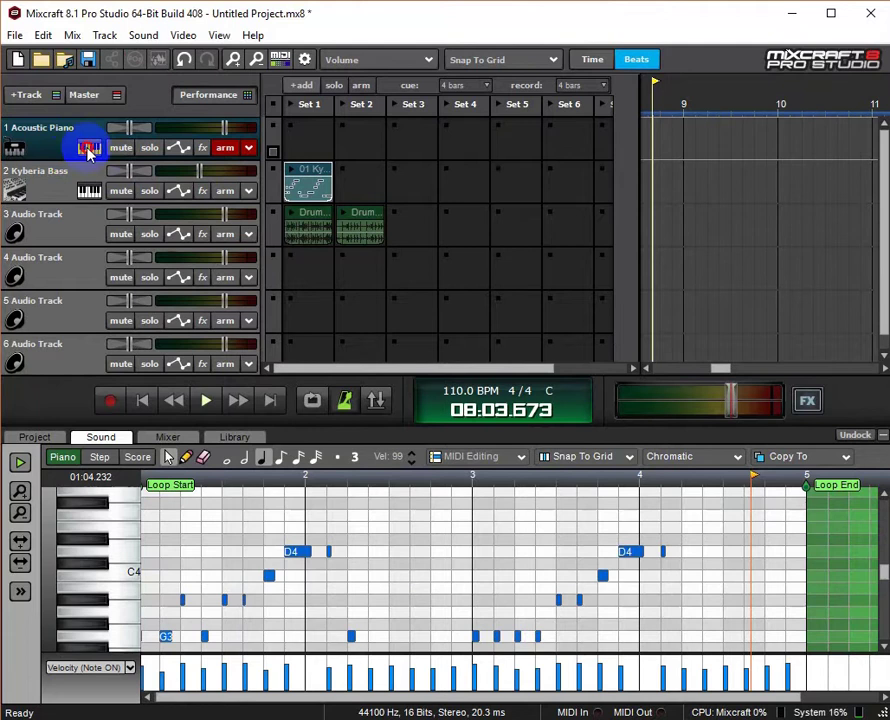
- Search the instrument presets for "free" and assign Freedom Rock Organ to the new track
click(88, 149)
click(598, 134)
text(free)
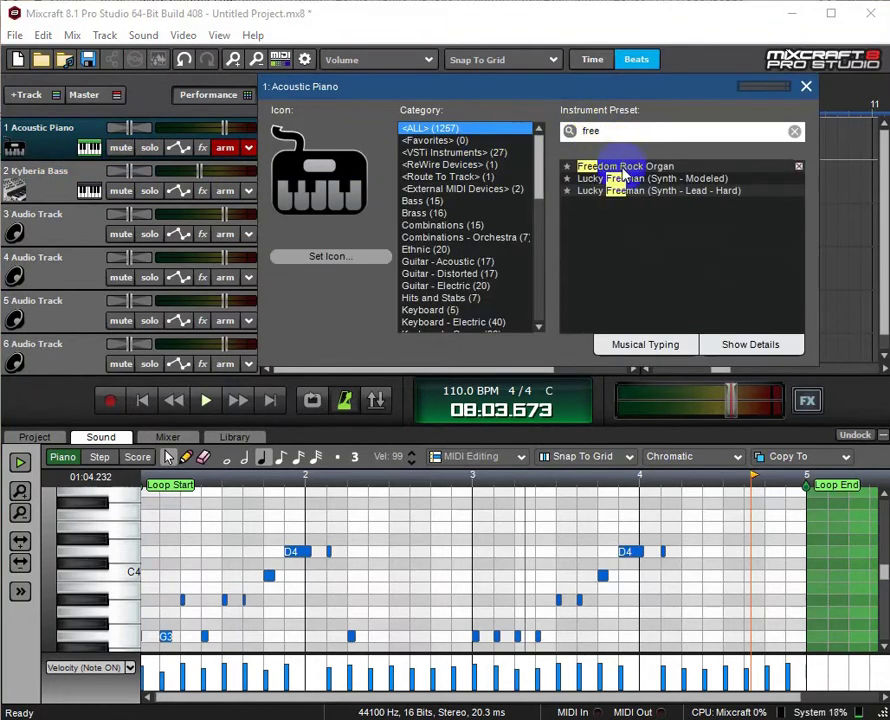
click(622, 167)
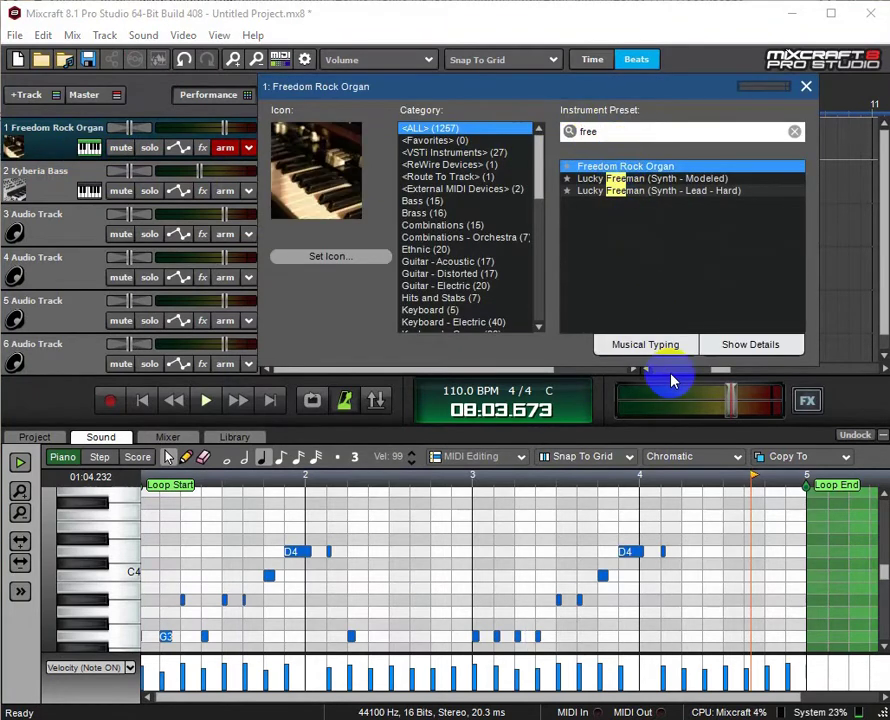
click(806, 88)
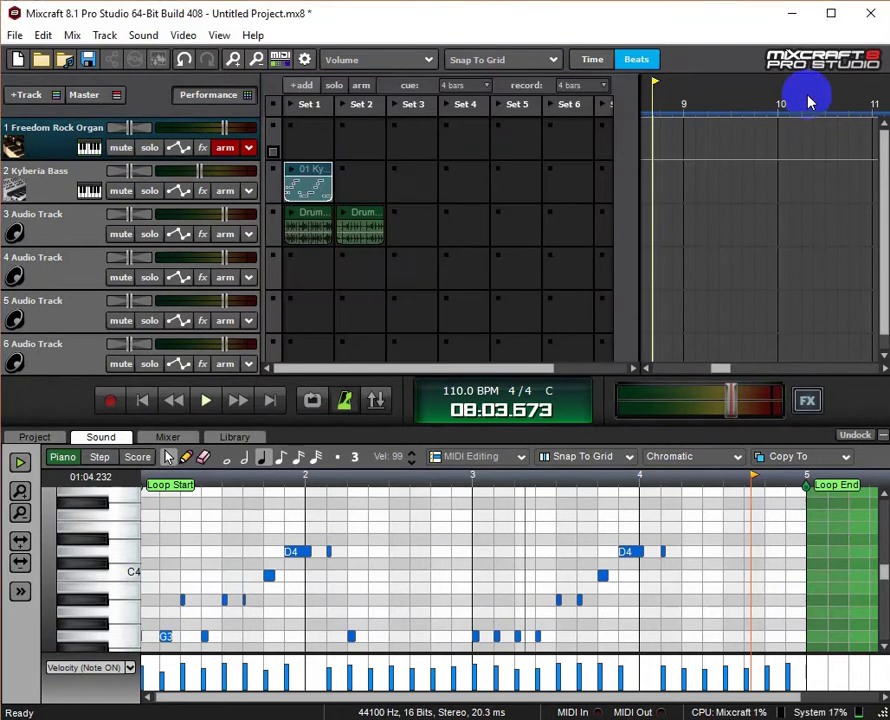
- Play Set 1 from the project start and record an organ clip into the organ track's Set 1 slot
click(142, 400)
click(288, 106)
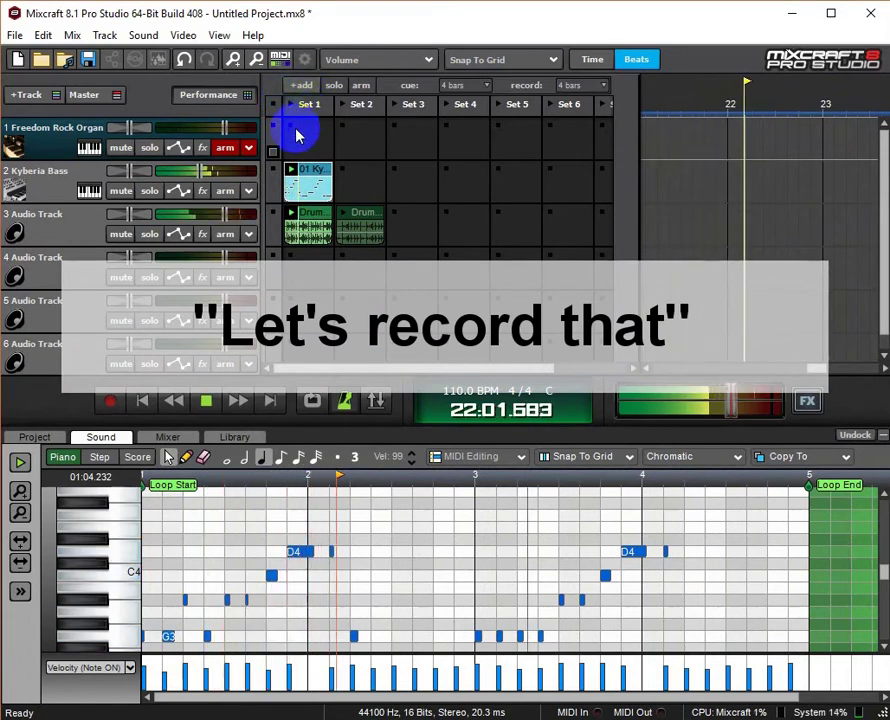
click(273, 153)
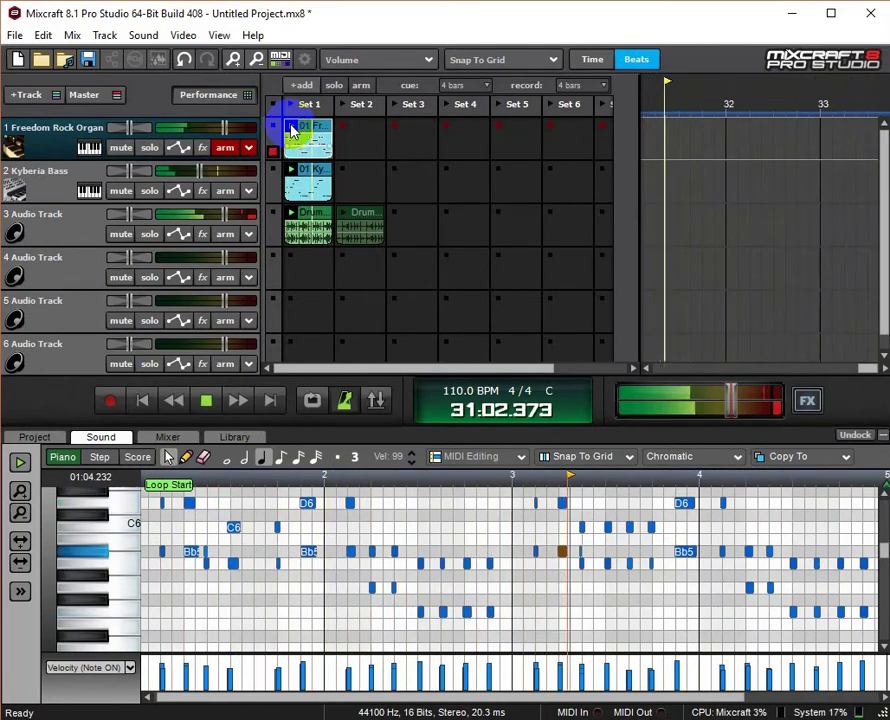
- Disarm the Freedom Rock Organ track, and insert another virtual instrument track armed for recording
click(224, 149)
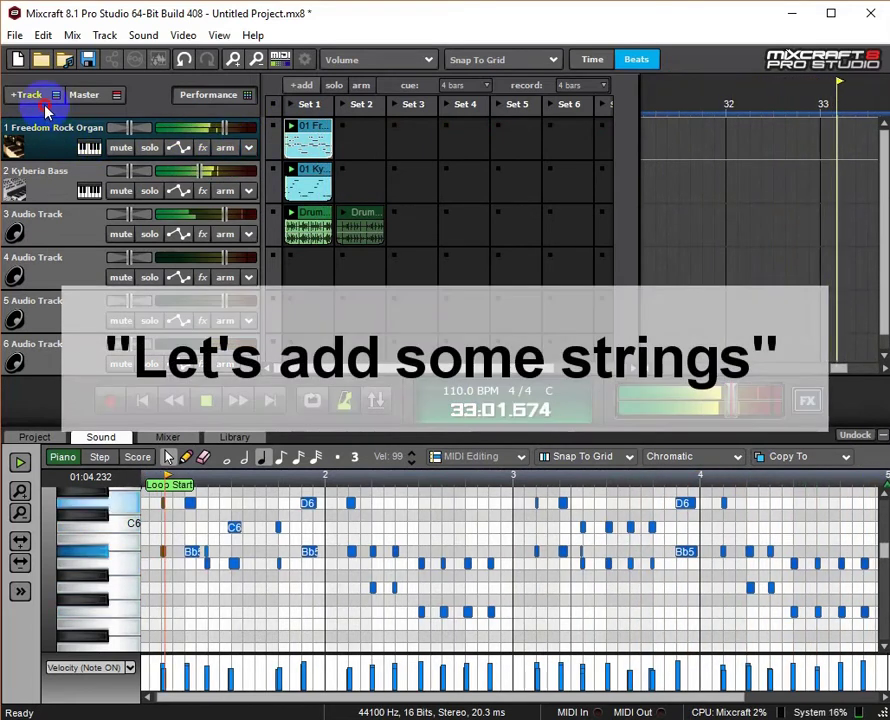
click(42, 97)
click(55, 140)
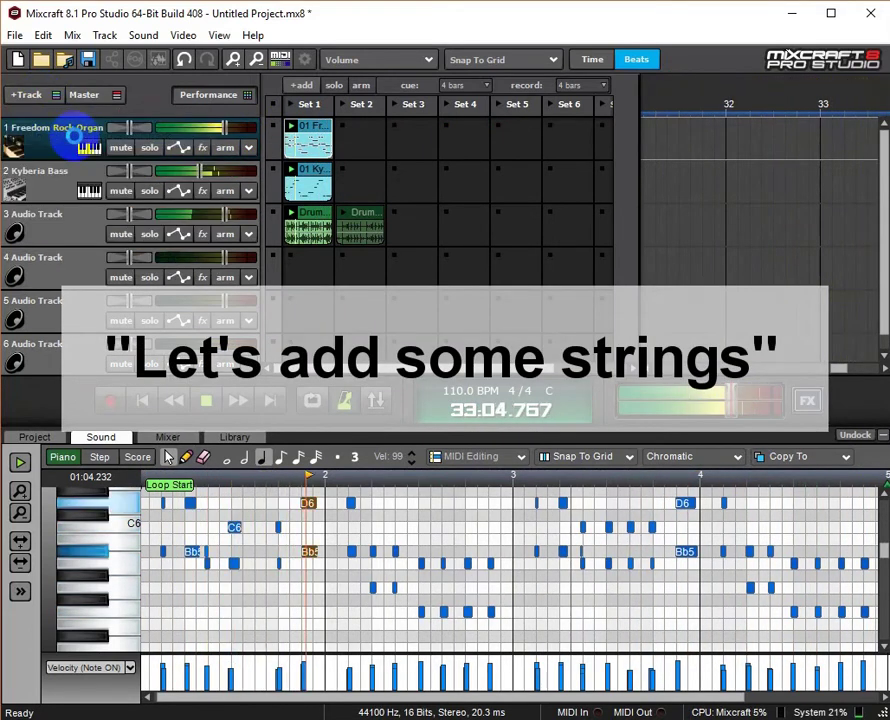
click(225, 148)
- Search the instrument presets for "strings" and assign Dreamy Hall Strings to the new track
click(88, 150)
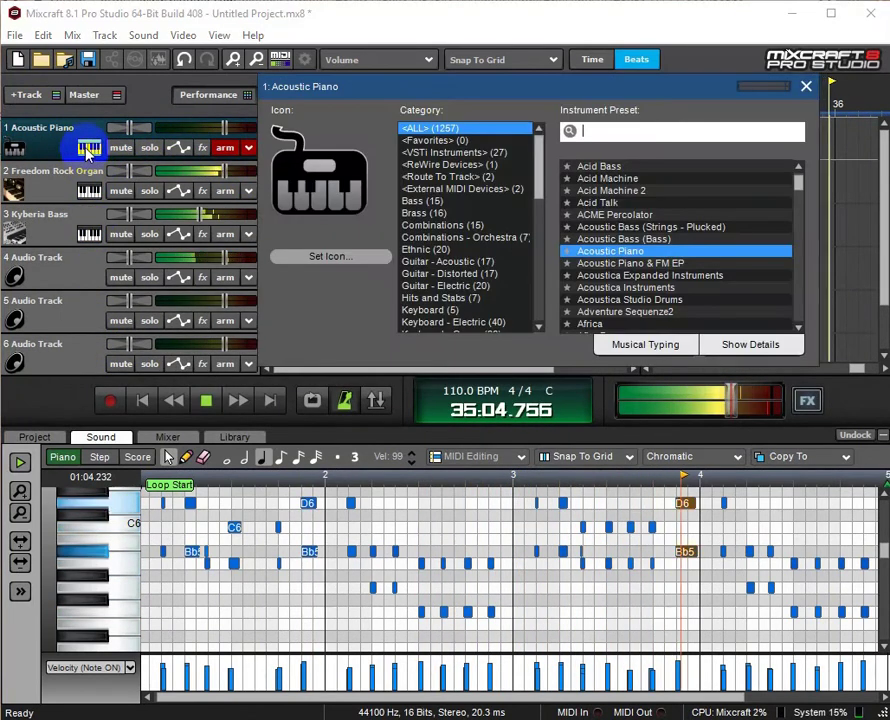
text(strings)
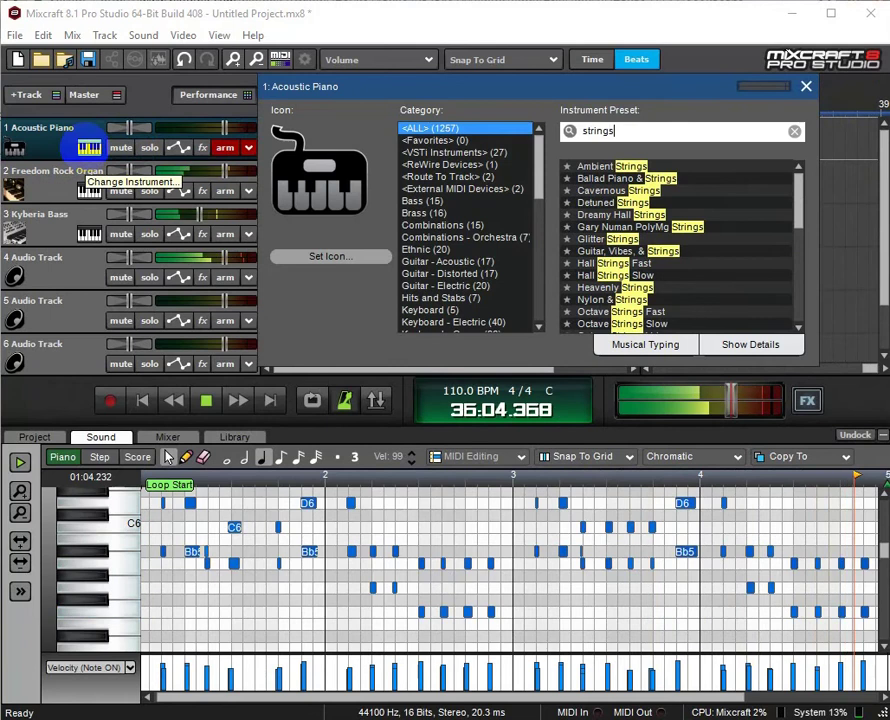
click(631, 216)
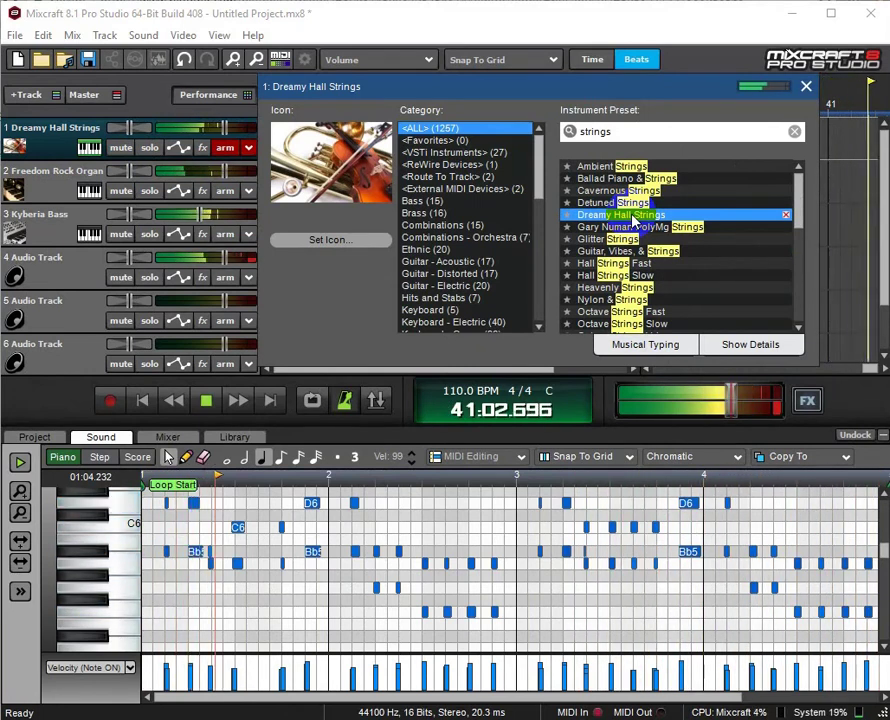
click(806, 87)
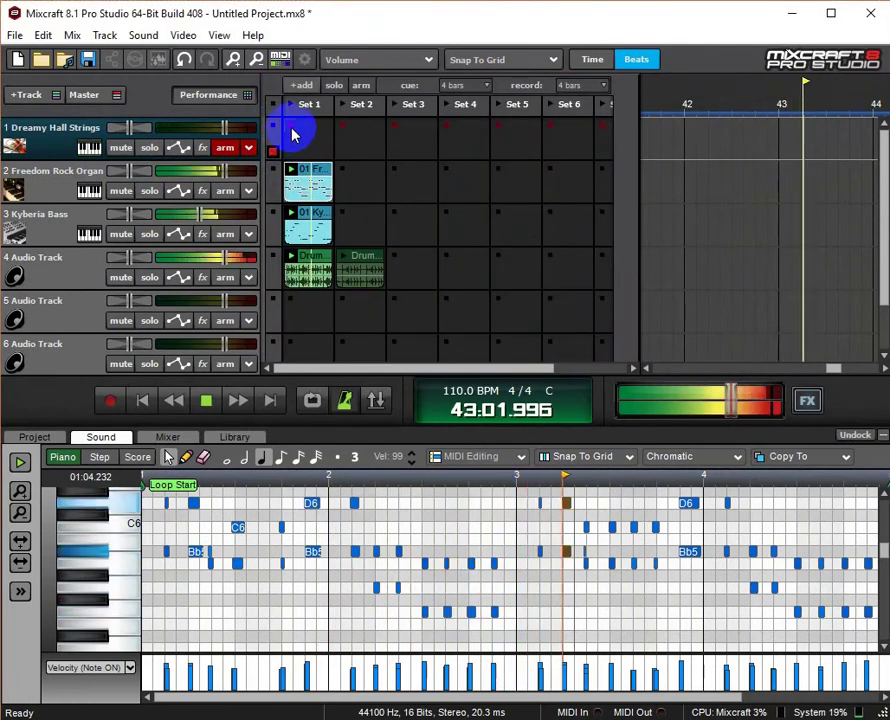
- Record a Dreamy Hall Strings clip in Set 1, and switch playback from the strings clip to the Kyberia Bass clip
click(292, 130)
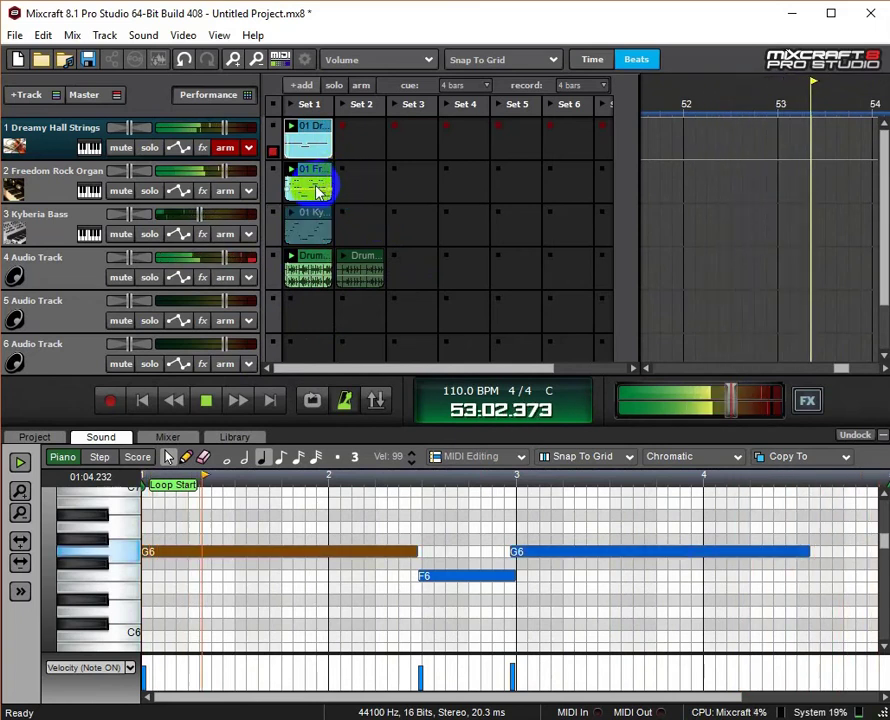
click(283, 129)
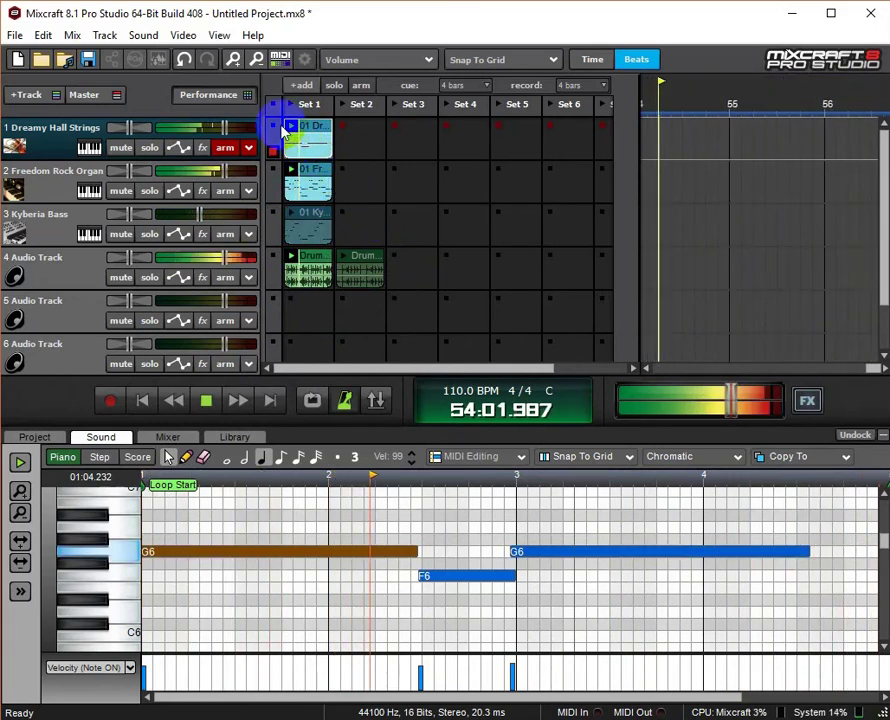
click(291, 215)
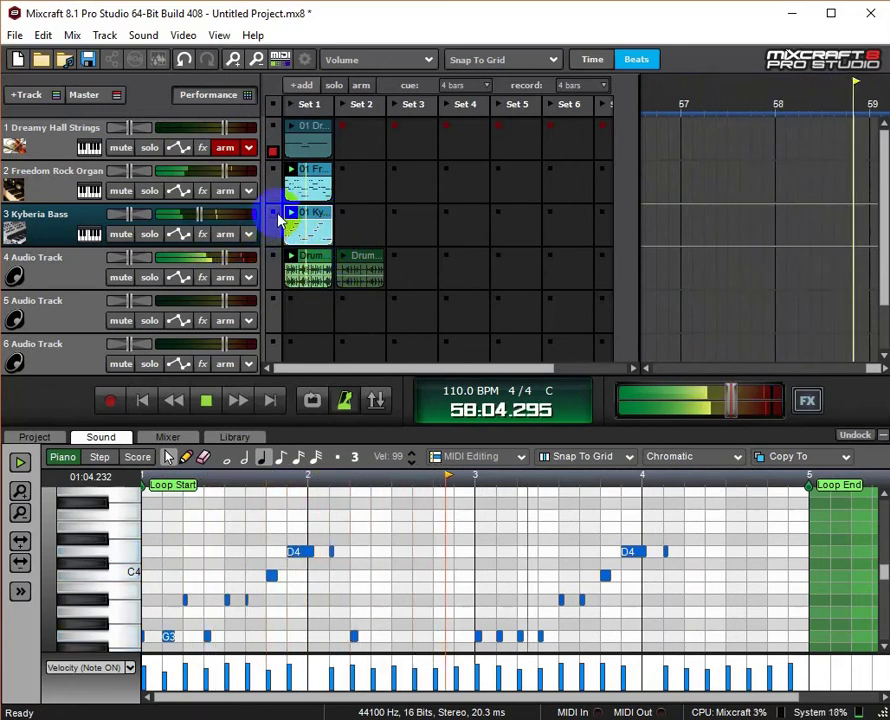
- Arm Kyberia Bass instead of Dreamy Hall Strings, stop the organ clip, and record a second bass clip in Set 2
click(225, 234)
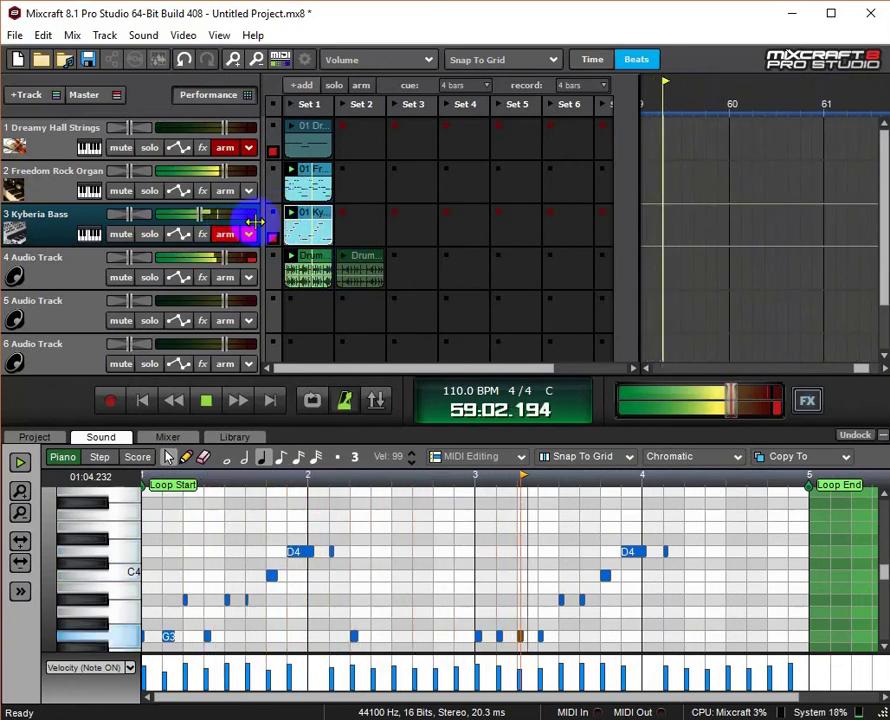
click(226, 148)
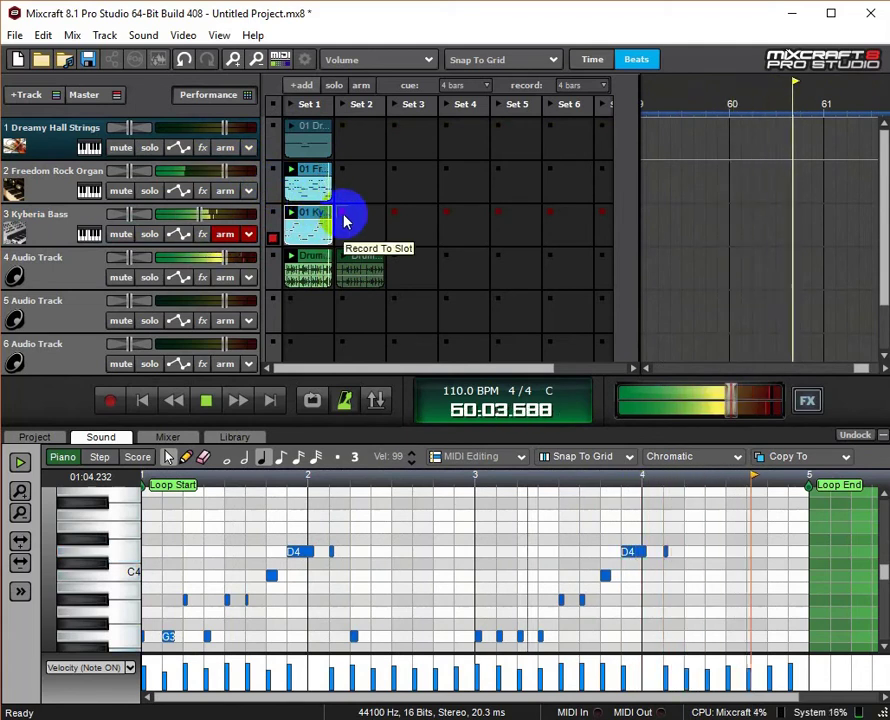
click(285, 171)
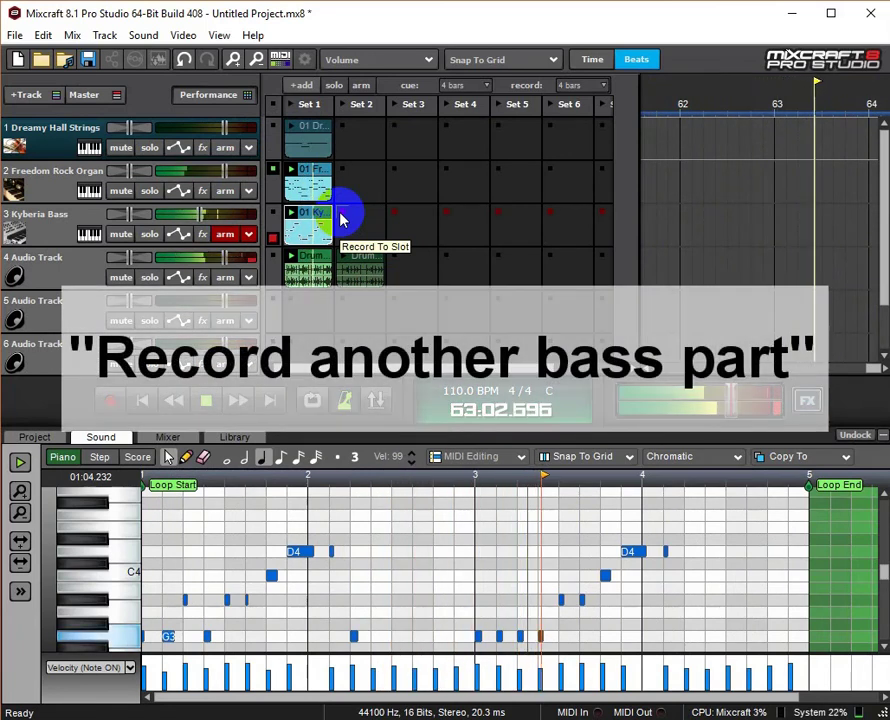
click(341, 216)
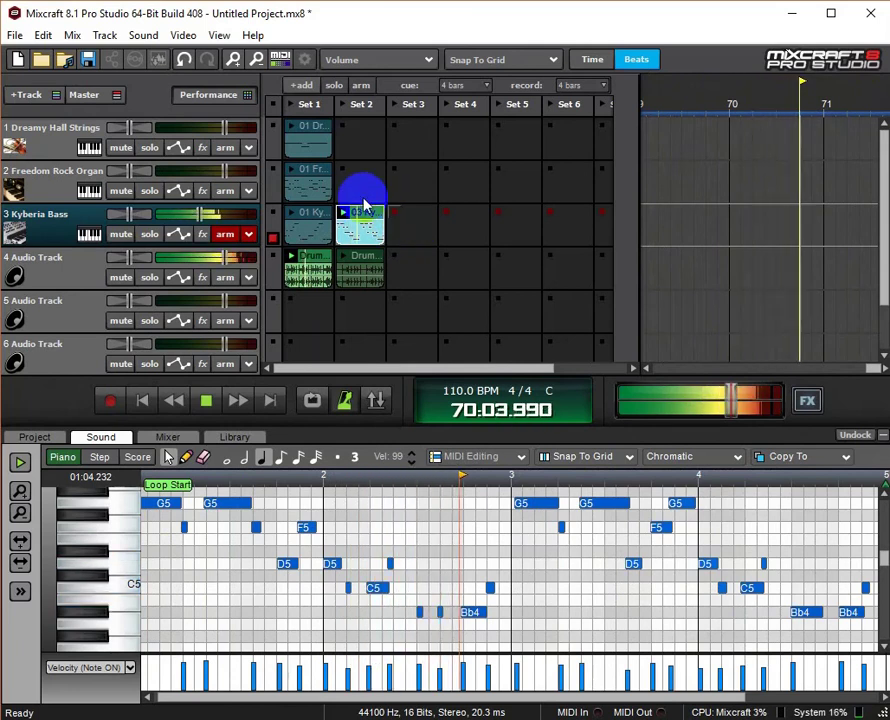
- Arm the Freedom Rock Organ track for recording and stop playback
click(221, 191)
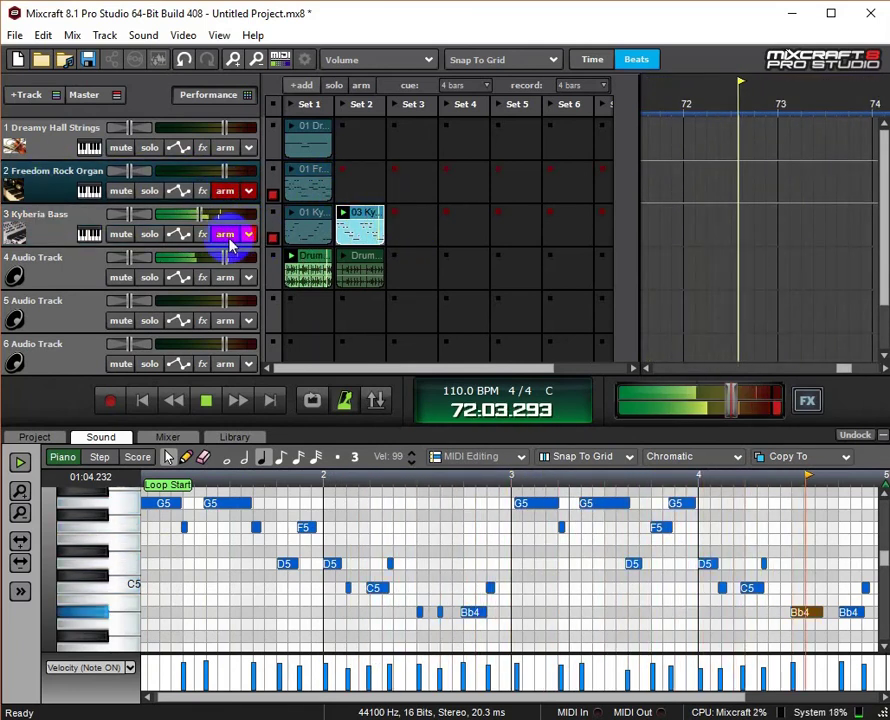
click(205, 400)
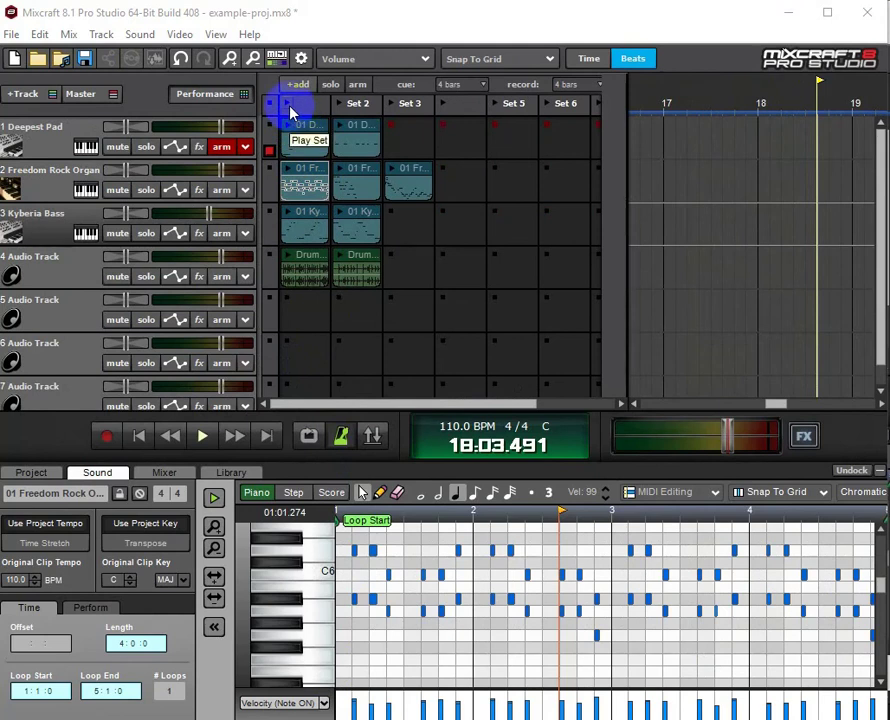
- Play the example project's first set from the project start and lower the master volume to near its minimum
click(289, 106)
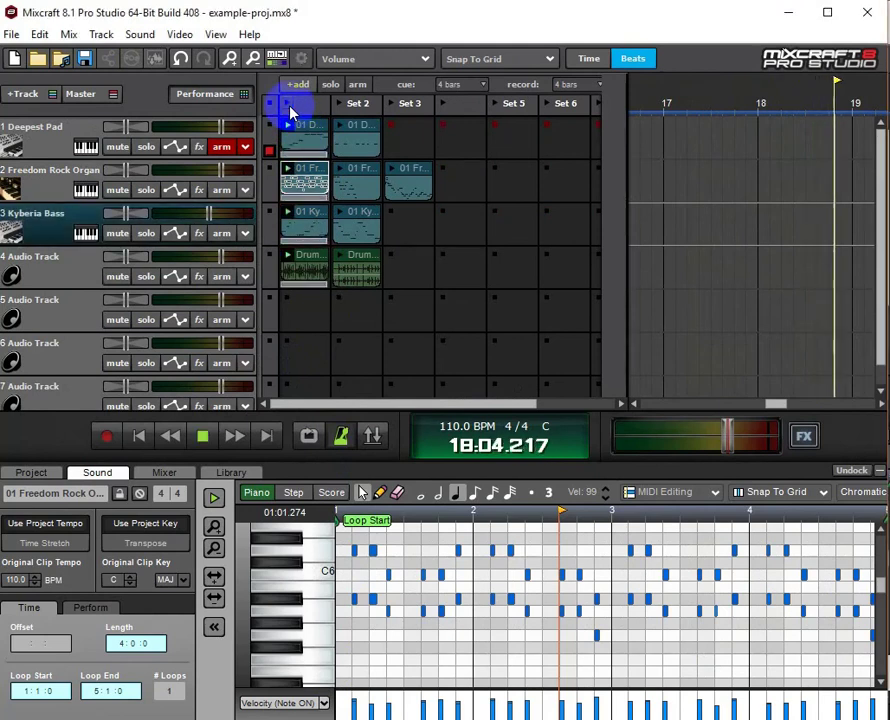
click(202, 436)
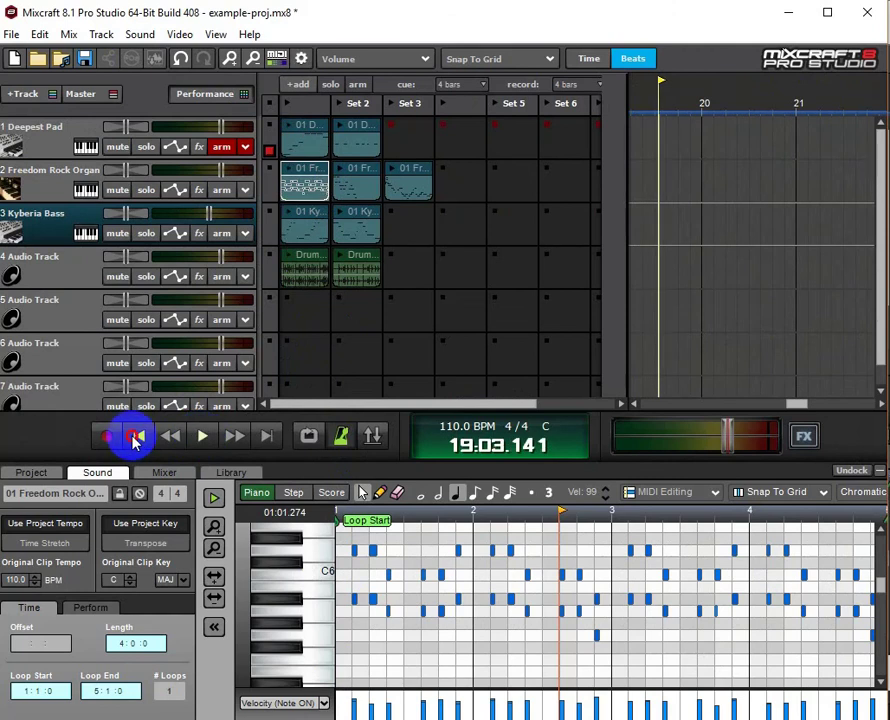
click(139, 436)
click(289, 103)
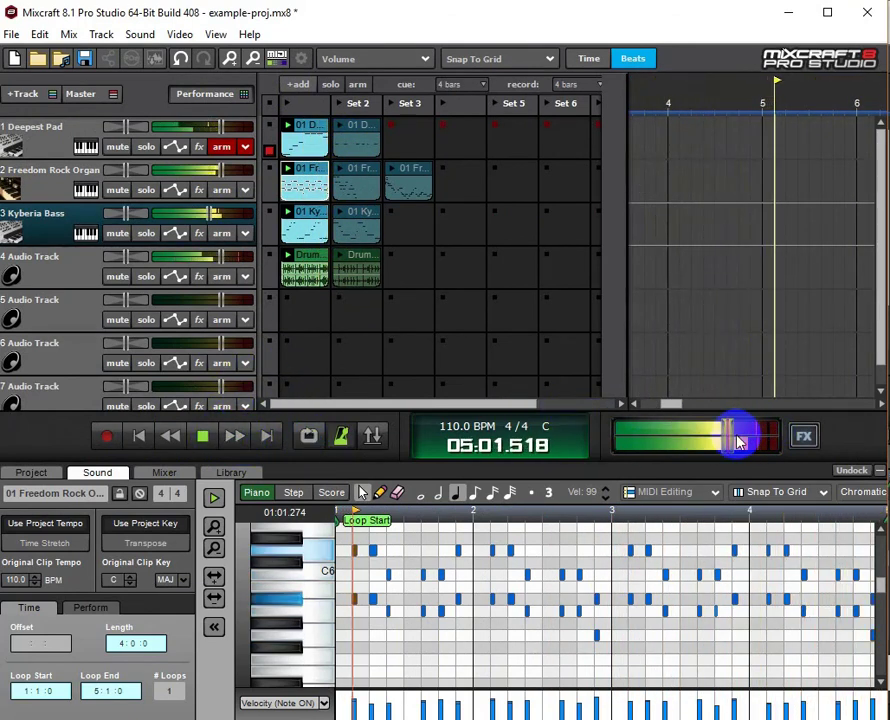
mouse_move(726, 440)
drag(726, 440, 626, 441)
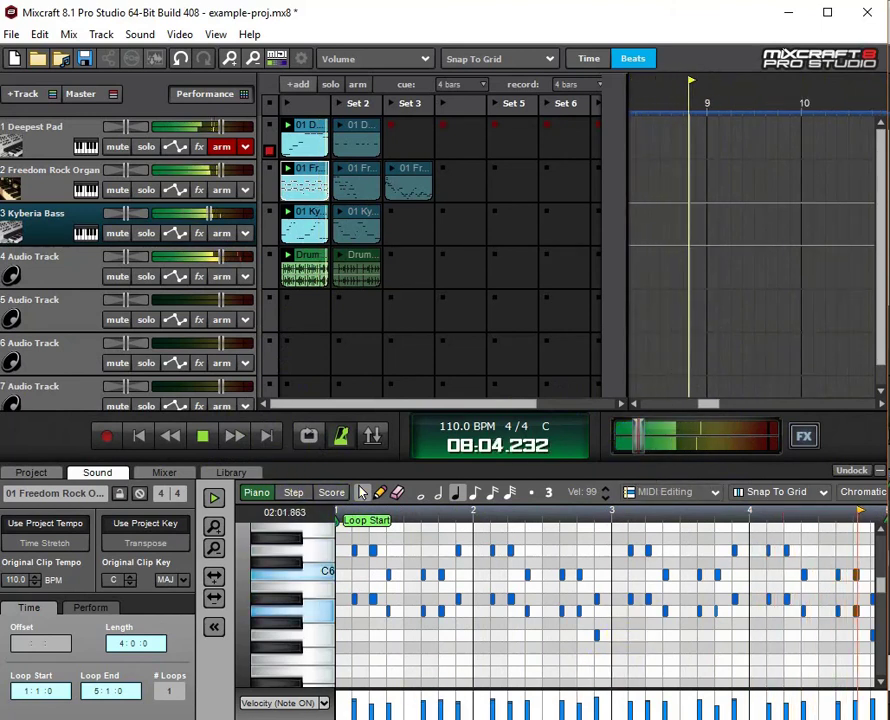